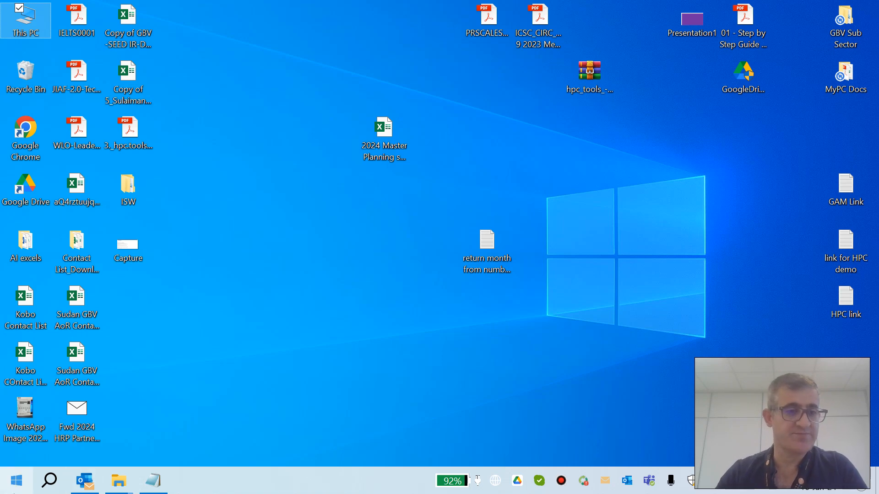
click(17, 481)
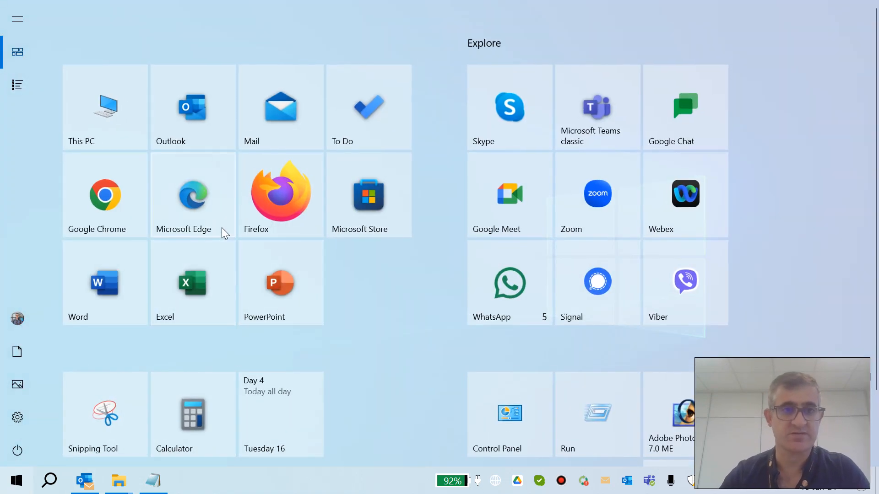
click(201, 200)
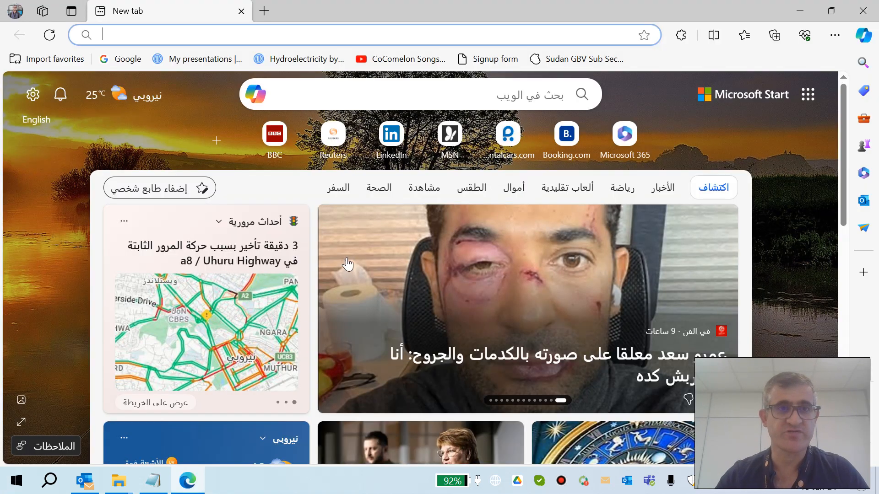
click(154, 481)
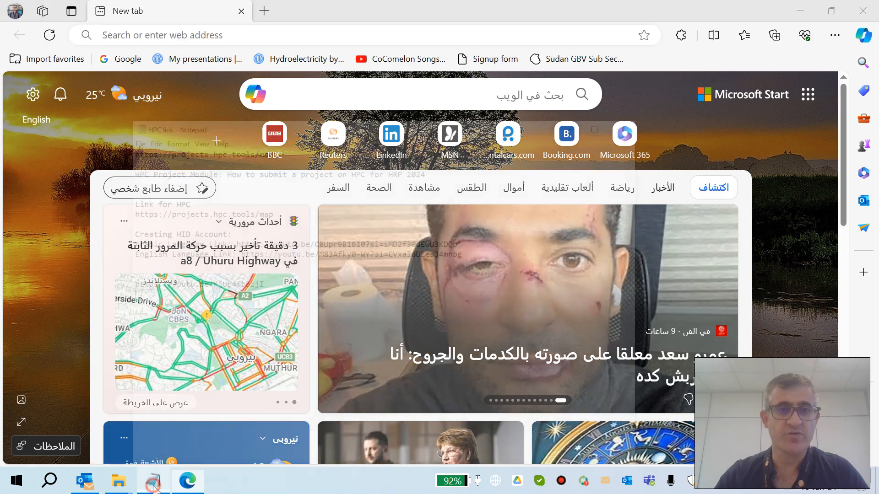
drag(304, 77, 125, 80)
key(ctrl+c)
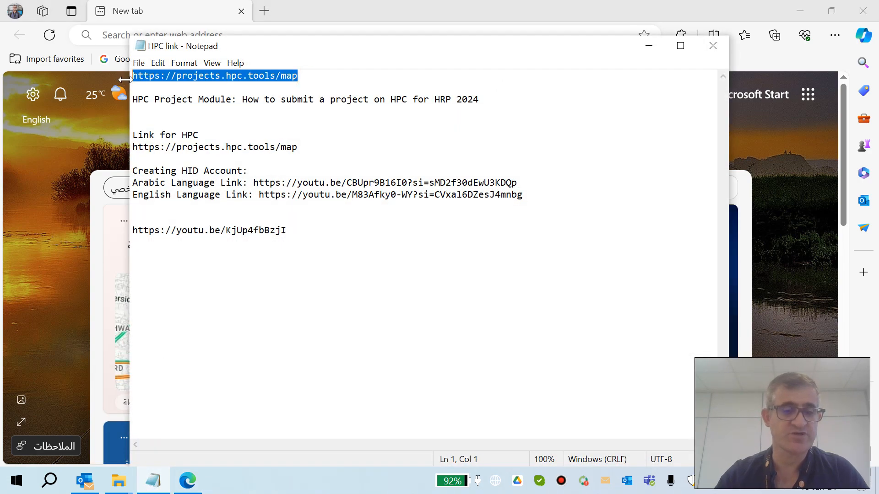
click(471, 28)
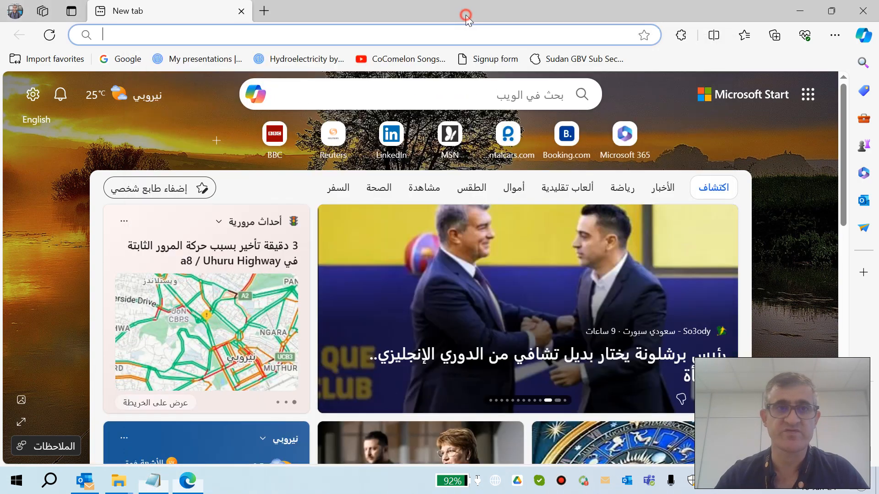
key(ctrl+v)
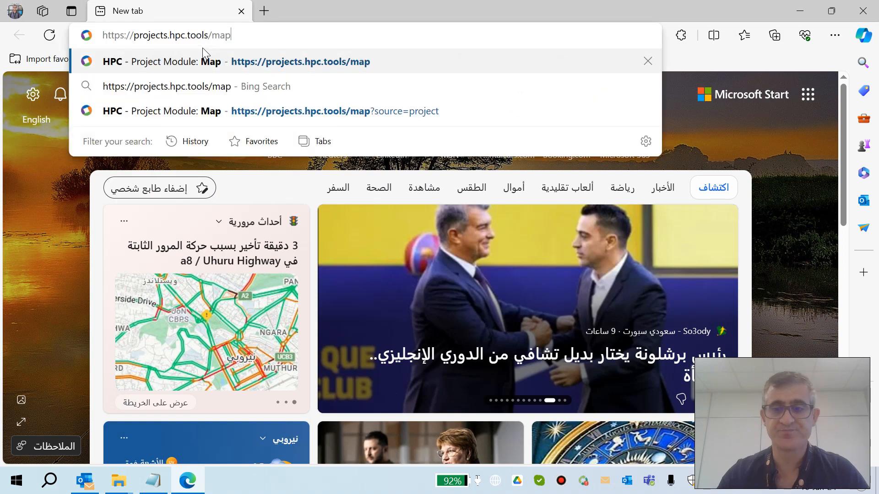
key(Return)
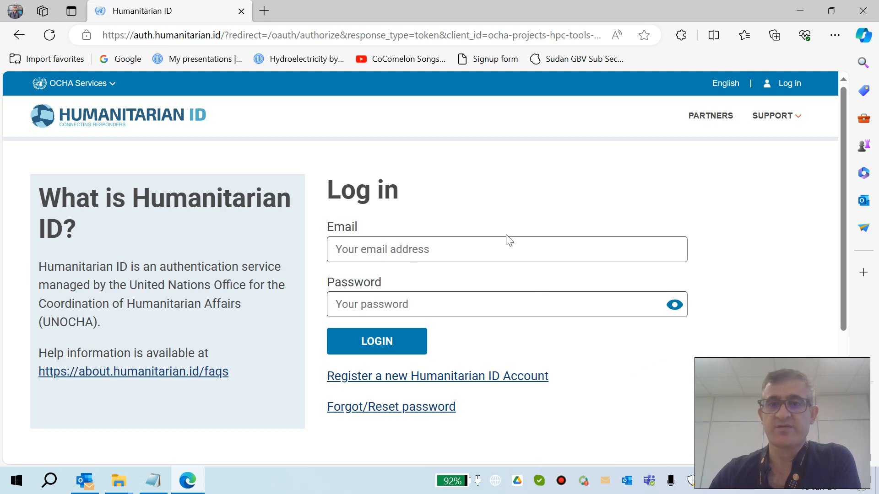
Step: Log in to Humanitarian ID with the saved account e-mail and the account password
click(480, 250)
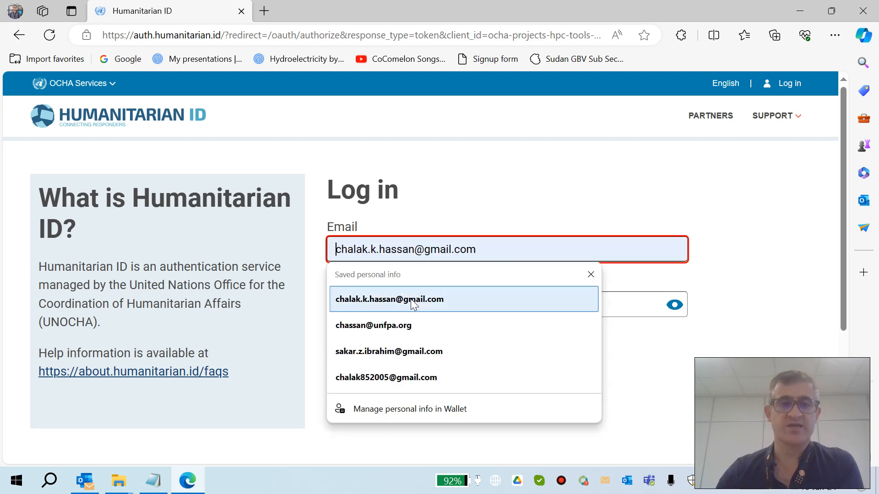
click(403, 326)
click(402, 307)
text(••)
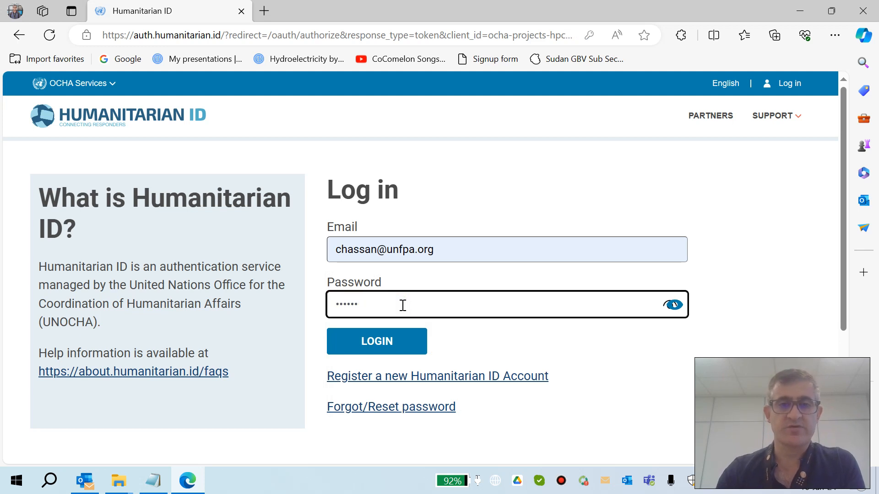
text(•••)
key(BackSpace)
key(BackSpace)
key(BackSpace)
key(BackSpace)
key(BackSpace)
text(••)
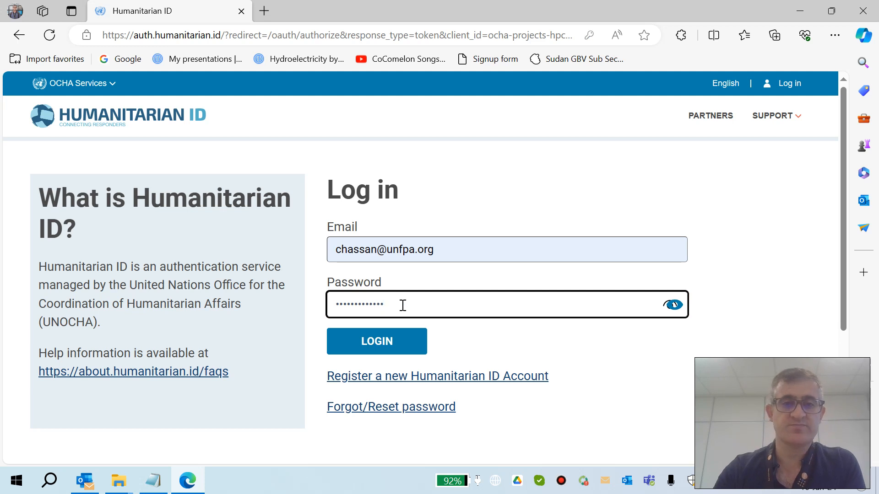
click(379, 351)
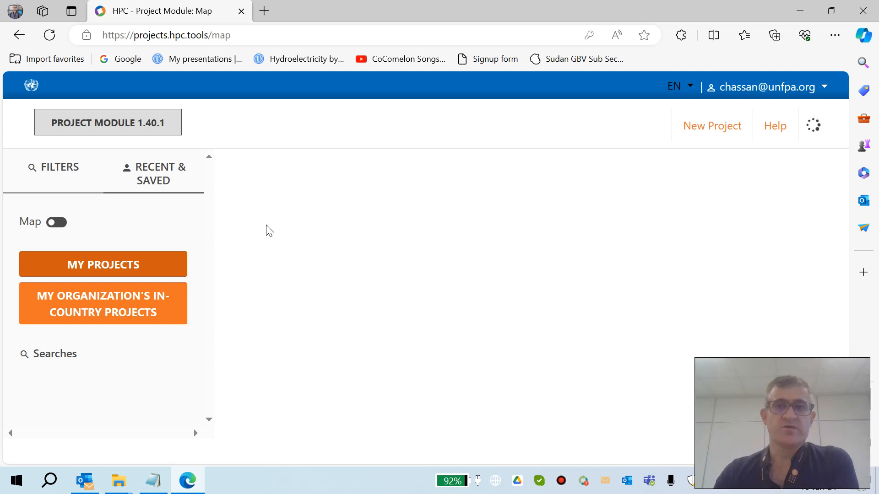
Step: Start a new project from the My Projects view
click(57, 223)
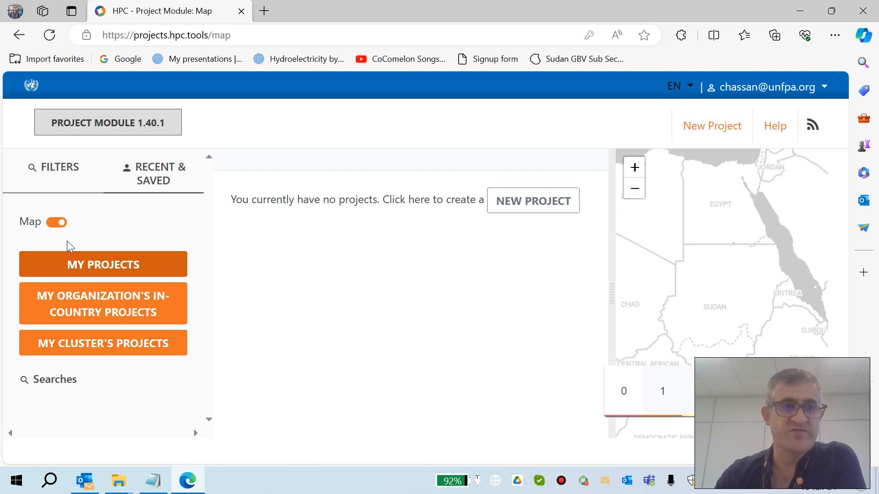
click(56, 222)
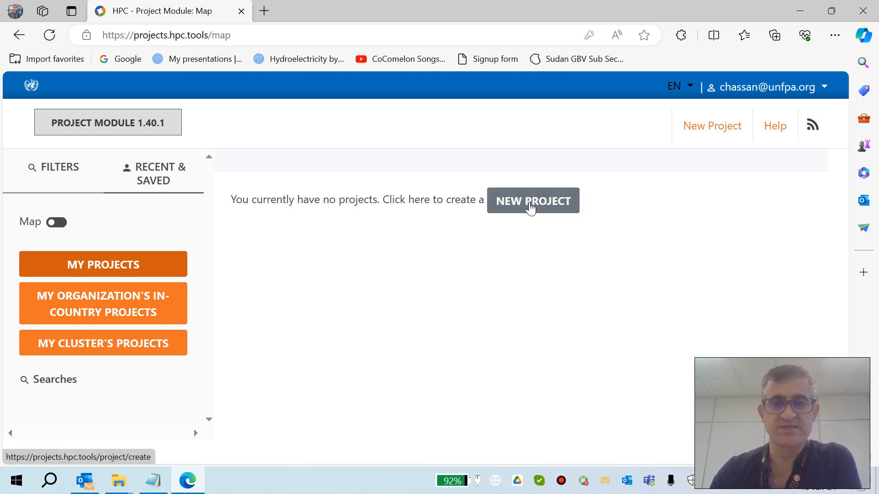
click(530, 208)
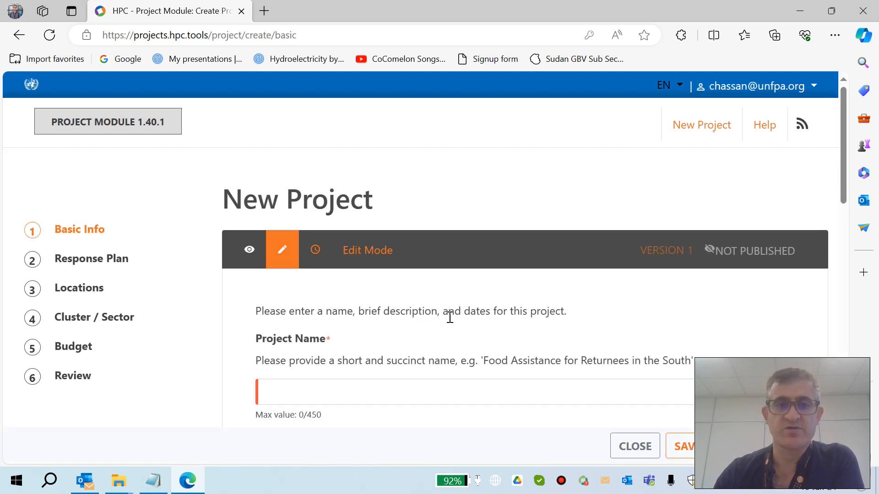
Step: Fill the project name with TEST from the saved autofill entry
scroll(453, 311, down, 1)
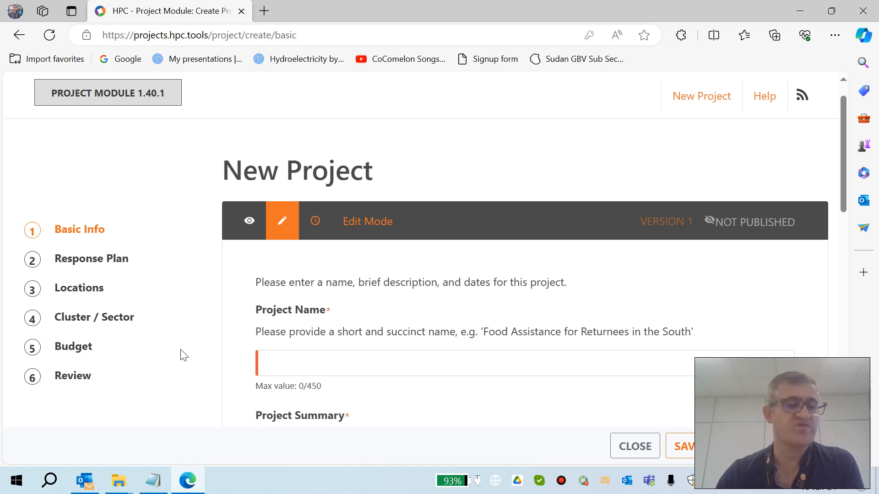
scroll(529, 287, down, 1)
scroll(530, 286, up, 1)
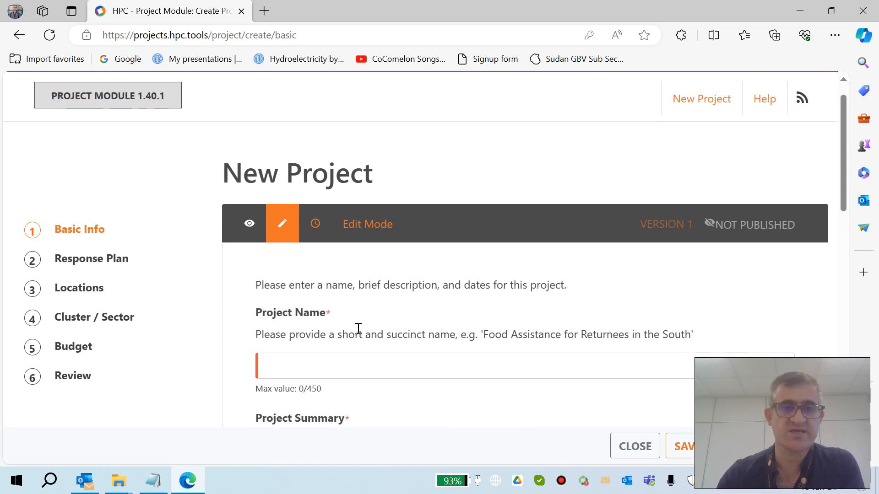
scroll(358, 329, down, 1)
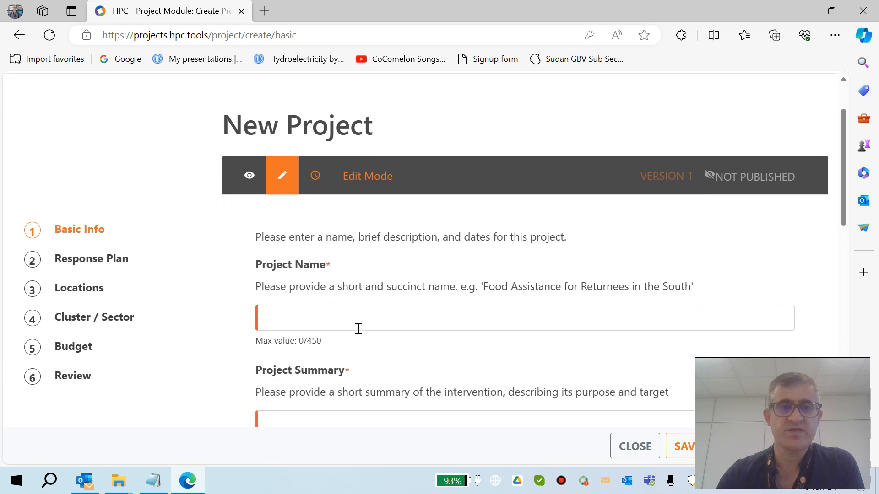
click(335, 312)
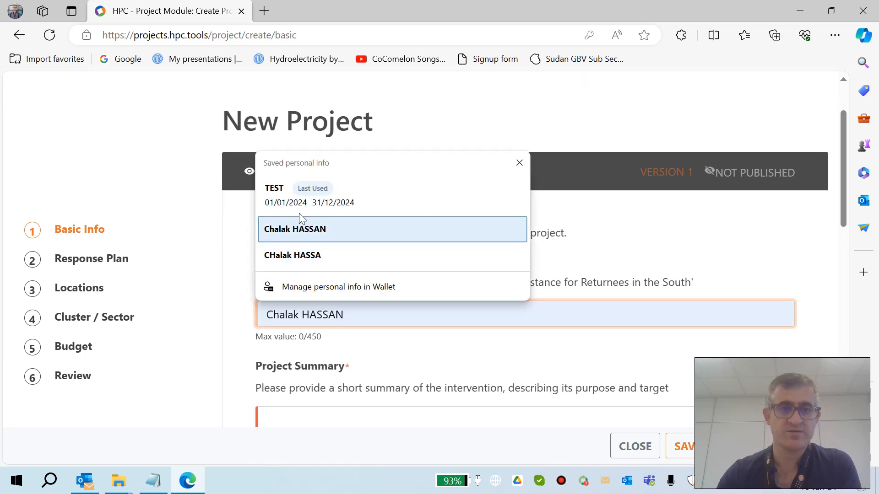
click(290, 193)
Step: Enter EXPLAIN as the project summary
scroll(345, 314, down, 1)
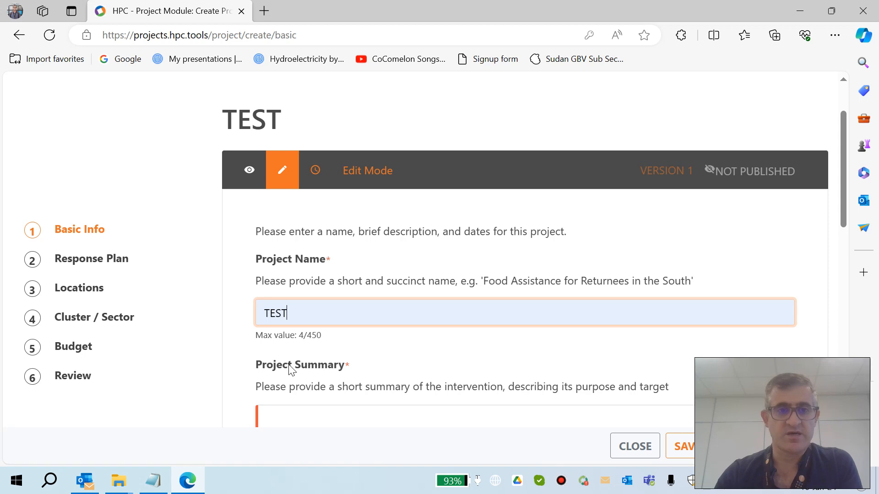
scroll(291, 369, down, 1)
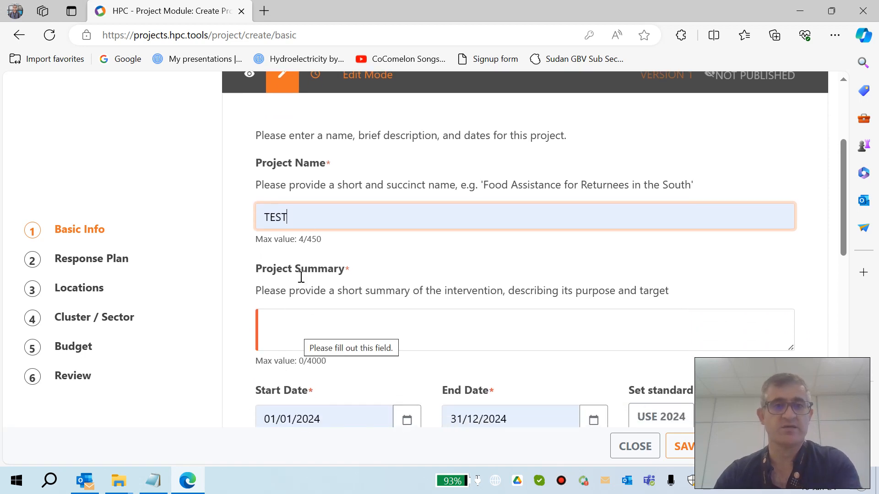
click(329, 332)
text(EXPL)
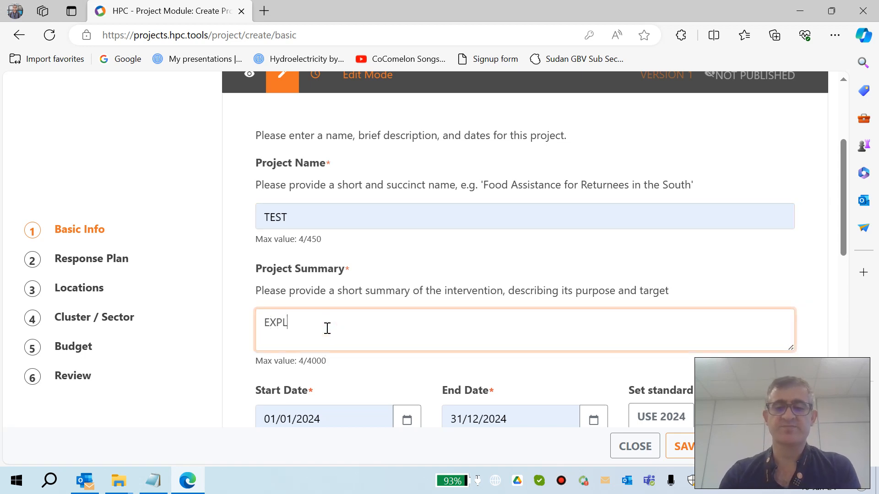
text(AIN)
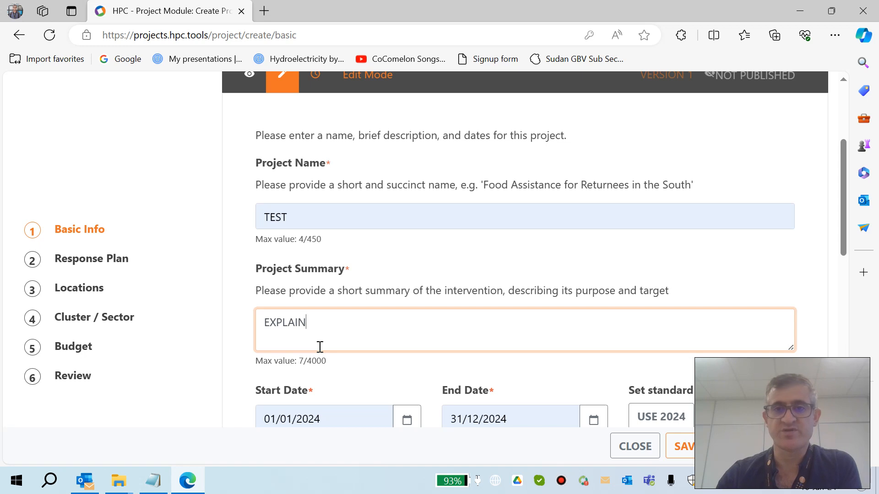
Step: Apply the 2024 standard dates and open the start date calendar to check the selected date
scroll(320, 347, down, 1)
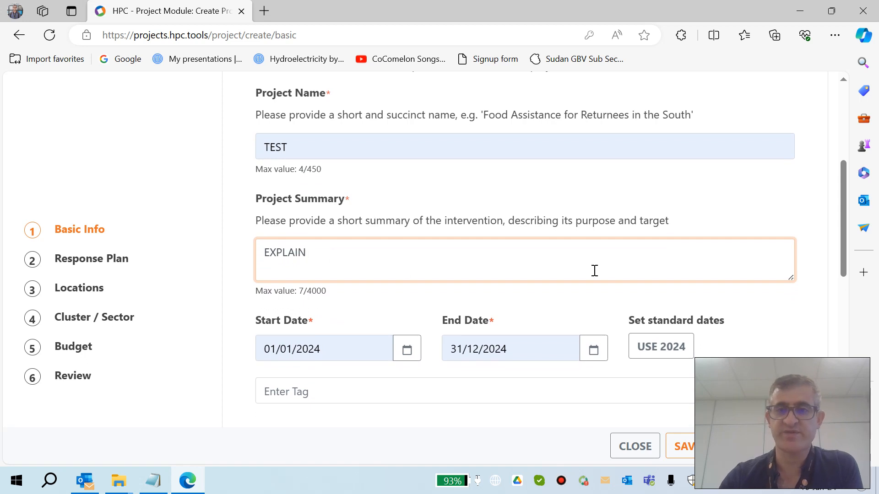
click(669, 348)
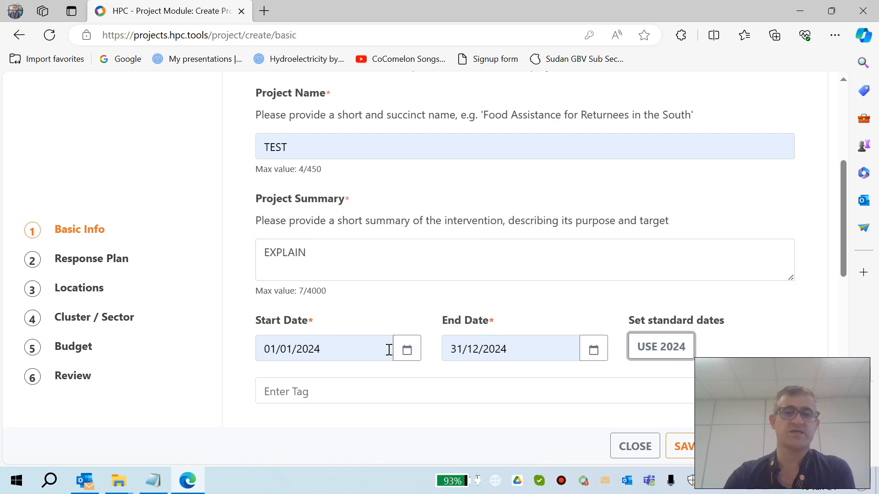
click(405, 348)
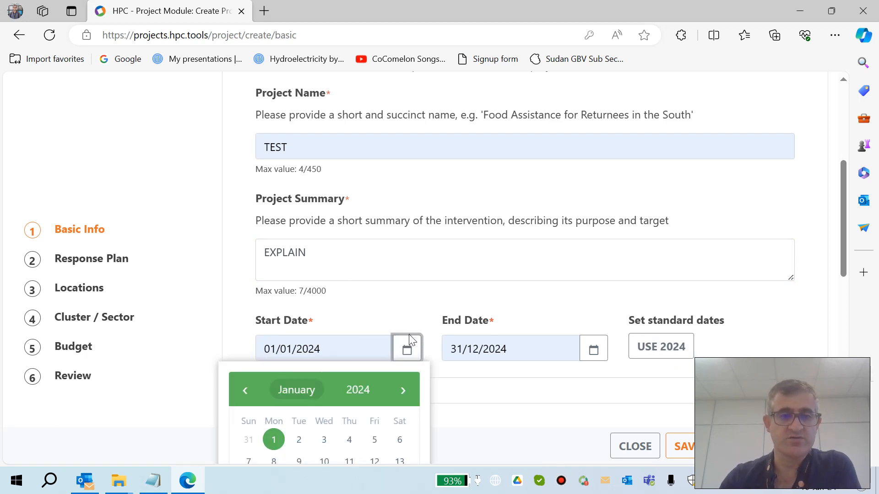
scroll(410, 341, down, 3)
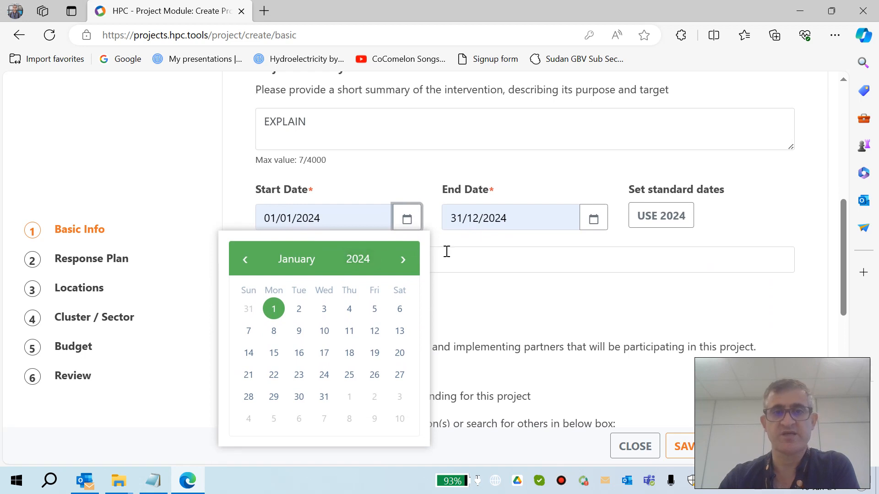
drag(270, 218, 324, 220)
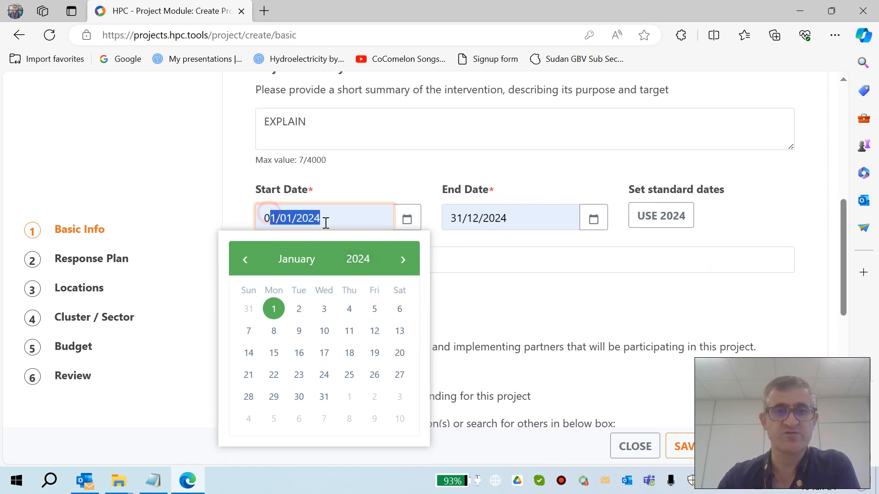
scroll(347, 278, down, 1)
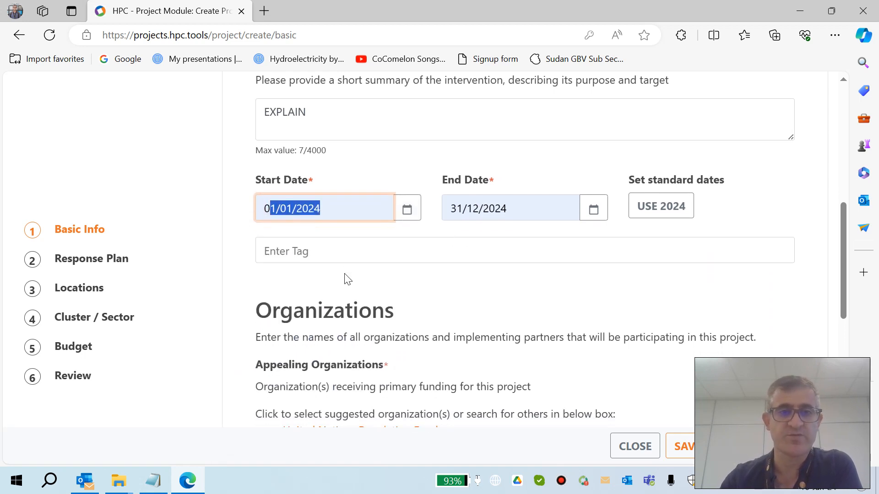
Step: Examine the tag suggestions and the Organizations section of the form
click(311, 246)
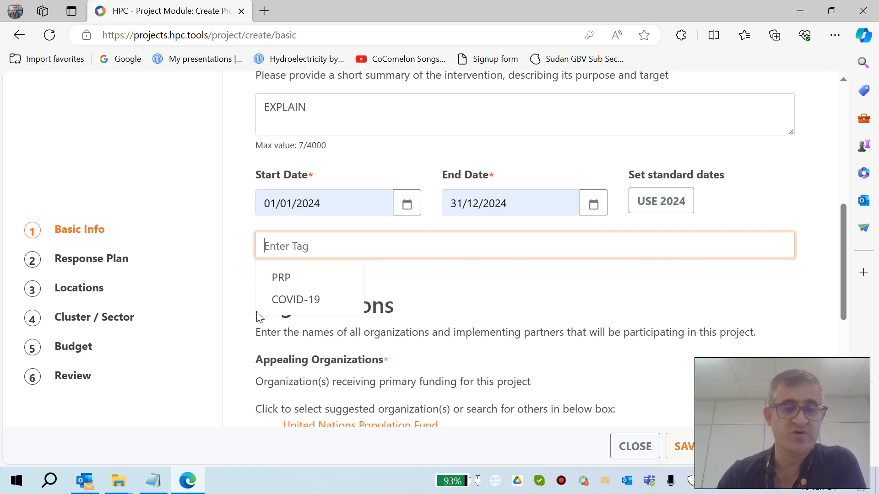
click(247, 301)
scroll(287, 277, down, 1)
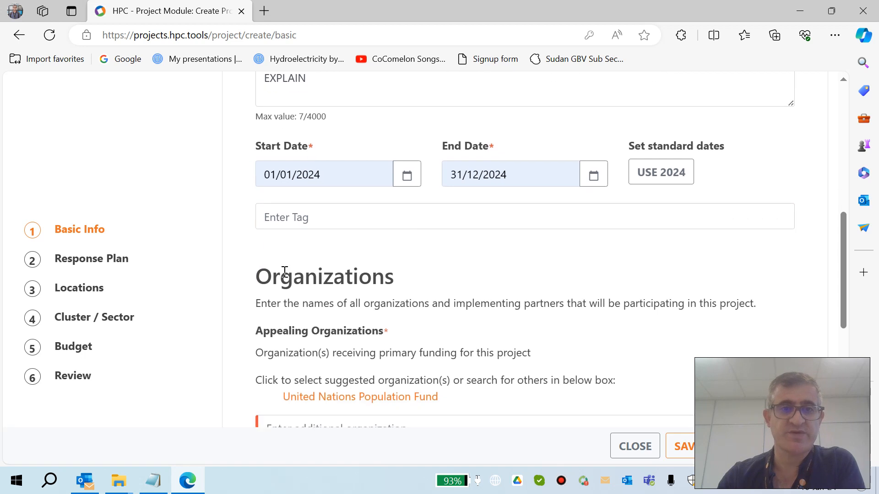
scroll(305, 288, down, 2)
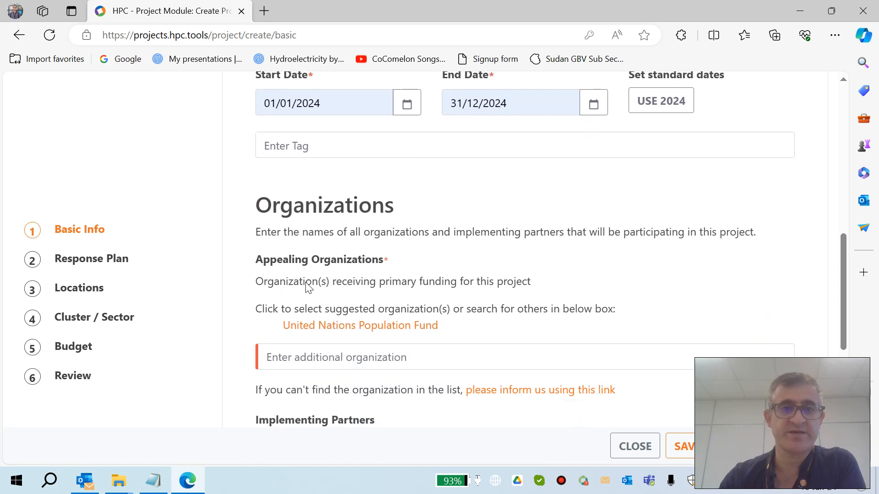
scroll(280, 196, down, 1)
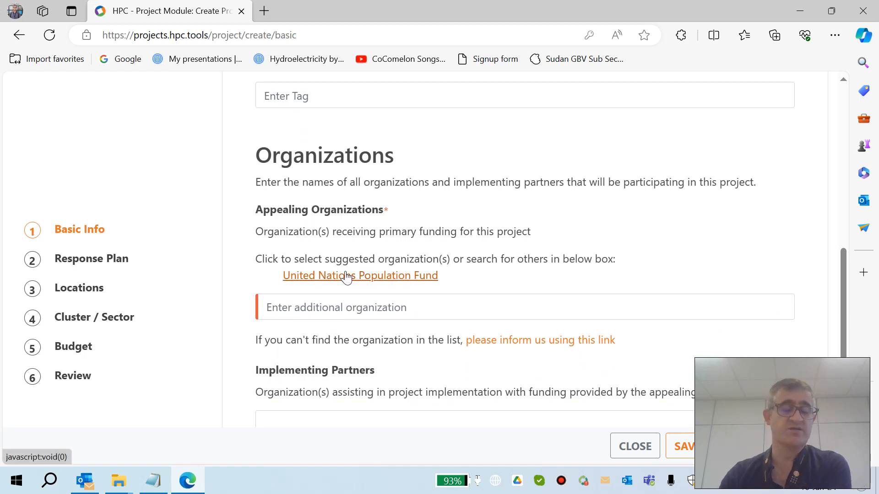
click(308, 306)
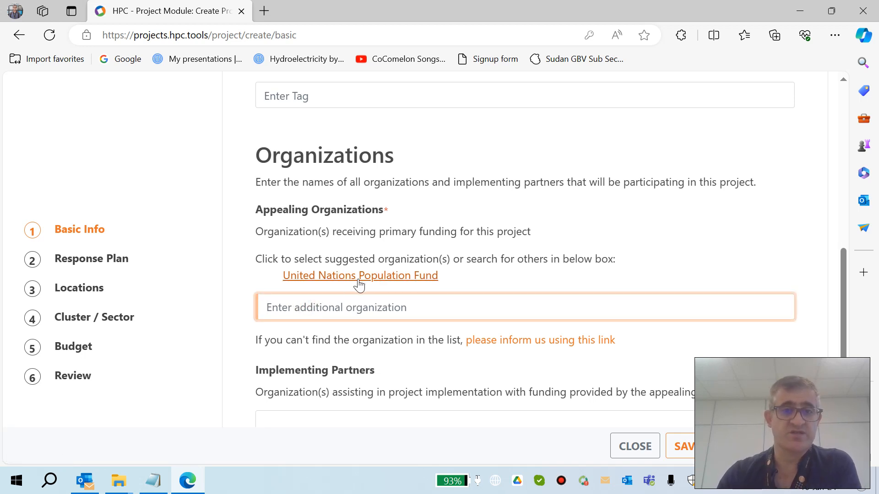
click(304, 312)
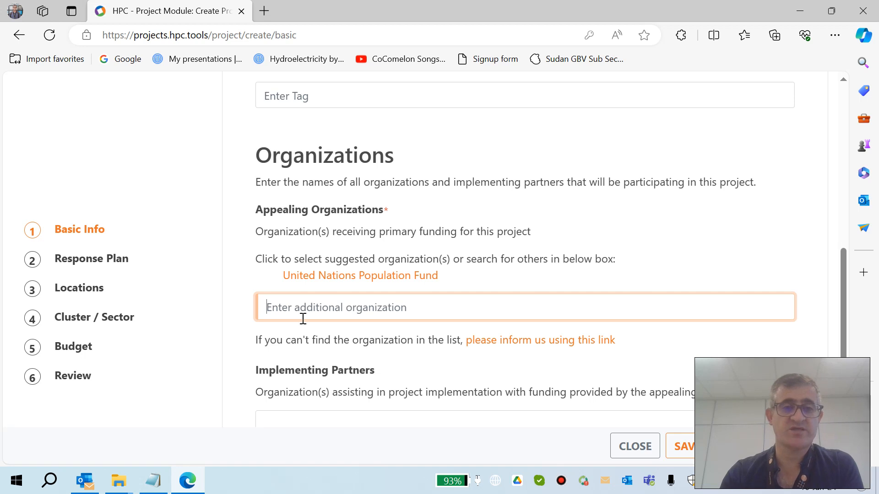
text(uN)
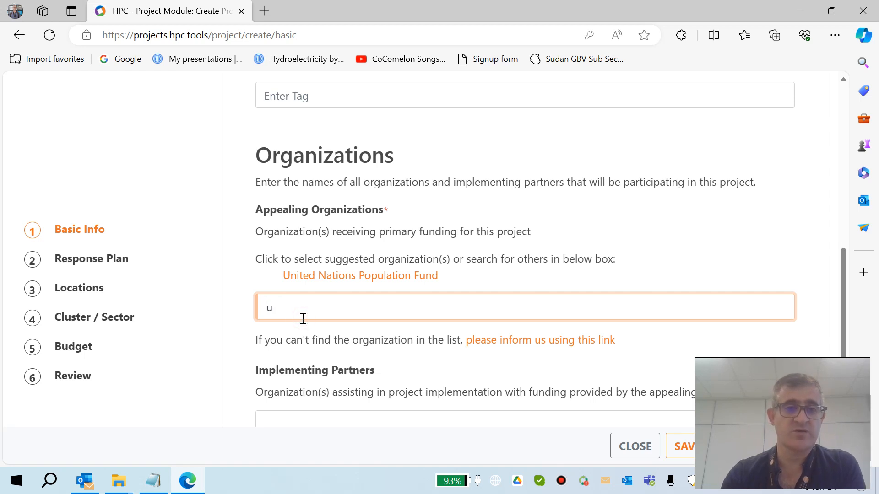
key(BackSpace)
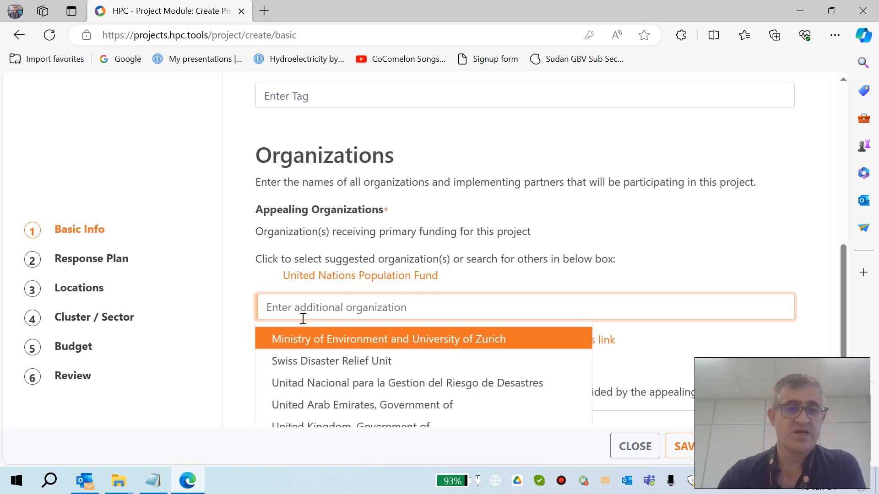
click(236, 302)
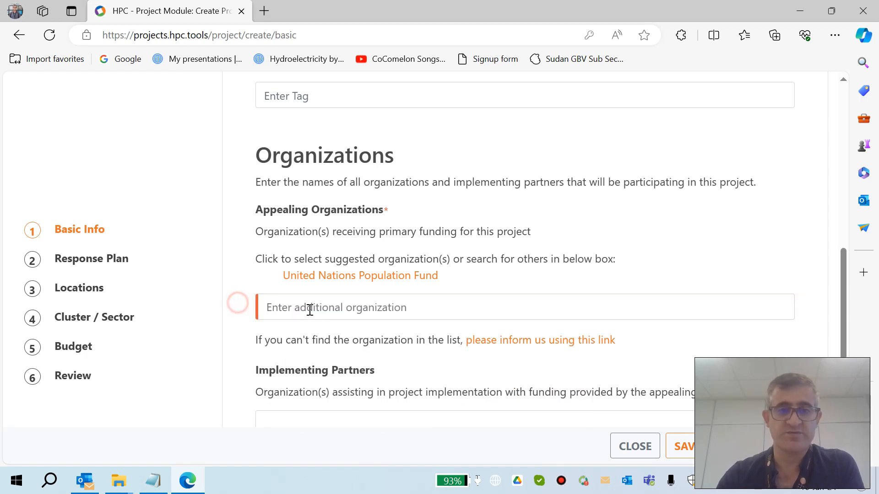
Step: Open the organization registration request form in a new tab, review its fields, and return to the project form
click(540, 342)
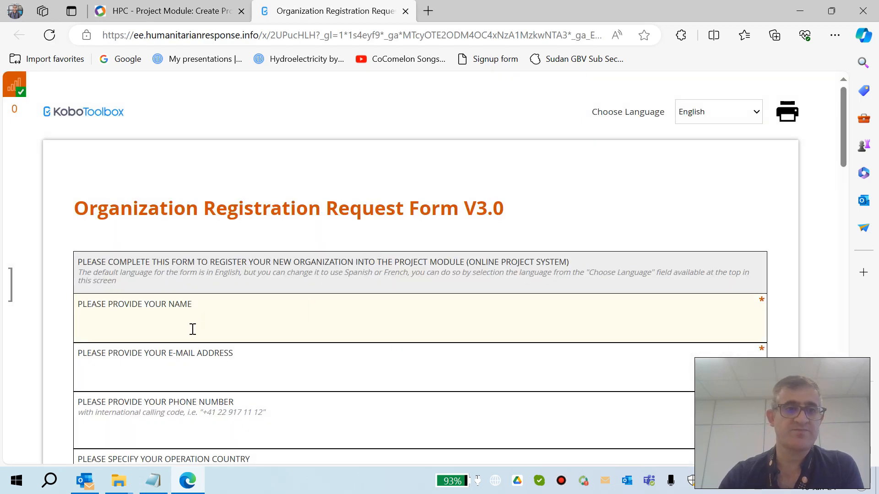
click(193, 329)
scroll(160, 322, down, 1)
scroll(119, 352, down, 20)
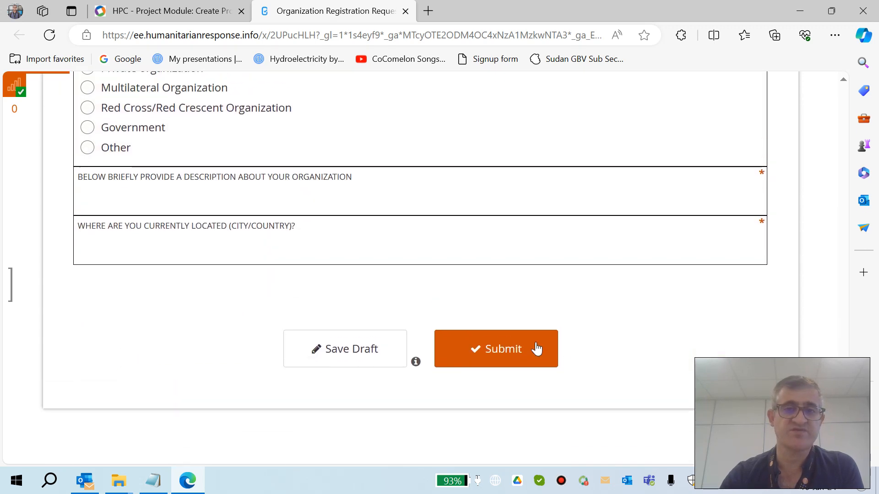
click(216, 15)
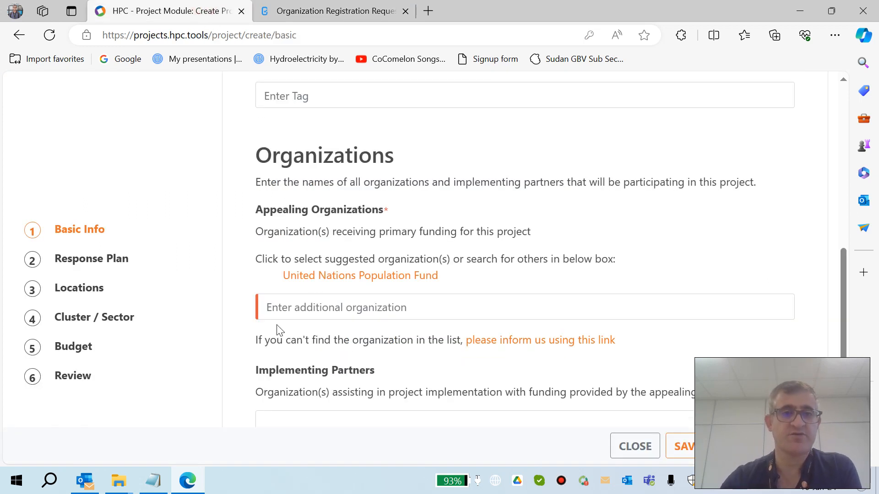
Step: Enter ORG1 and ORG2 as the implementing partners, one per line
scroll(276, 339, down, 1)
scroll(277, 339, down, 2)
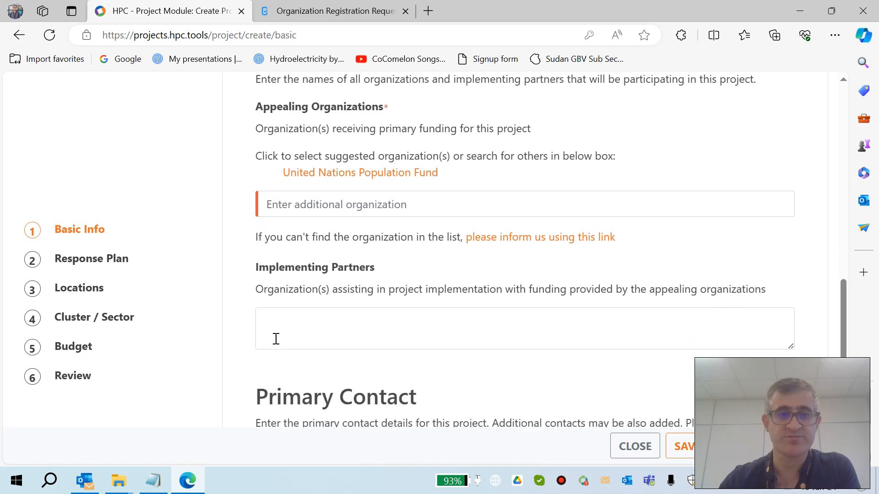
click(298, 299)
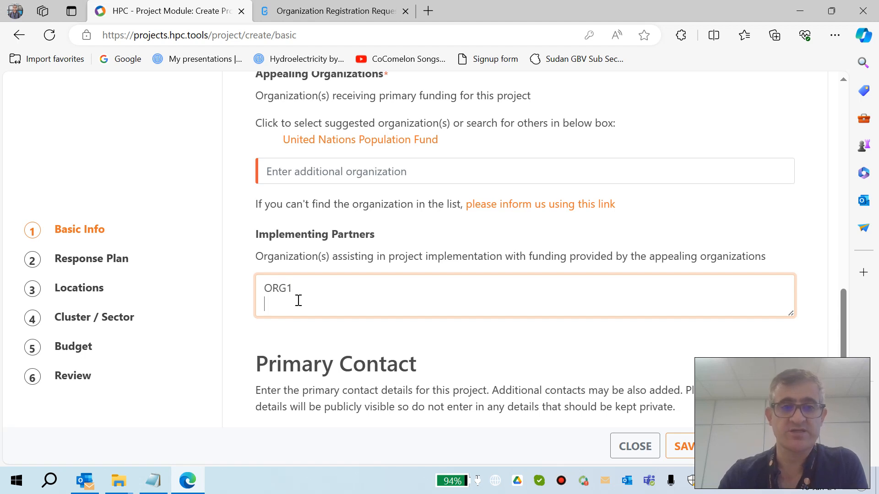
text(ORG2)
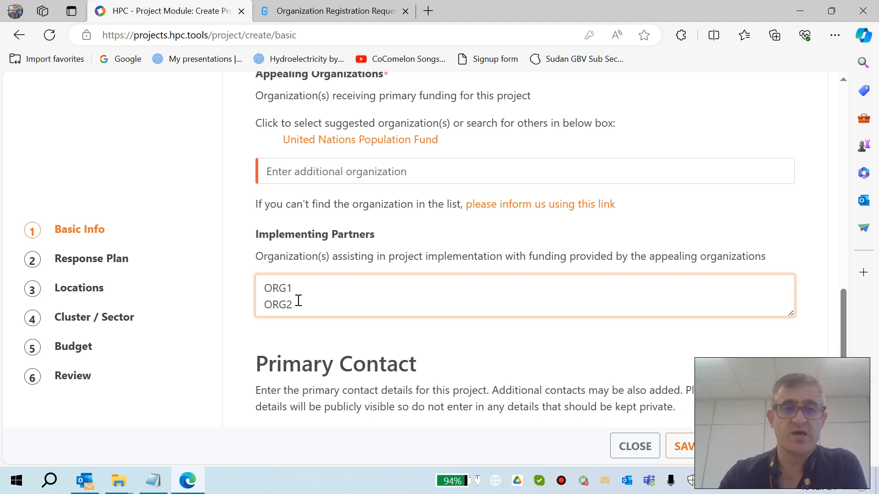
Step: Fill the primary contact's name, e-mail and phone number from a saved autofill entry
drag(293, 288, 242, 287)
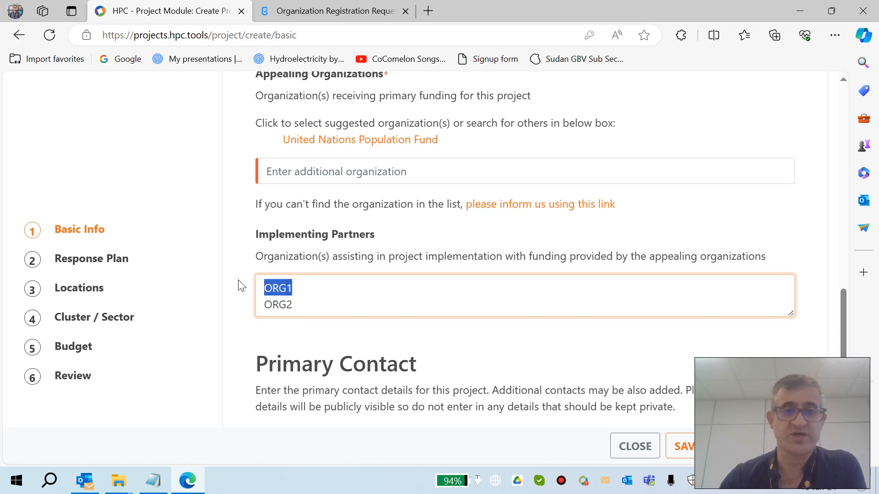
scroll(293, 303, down, 3)
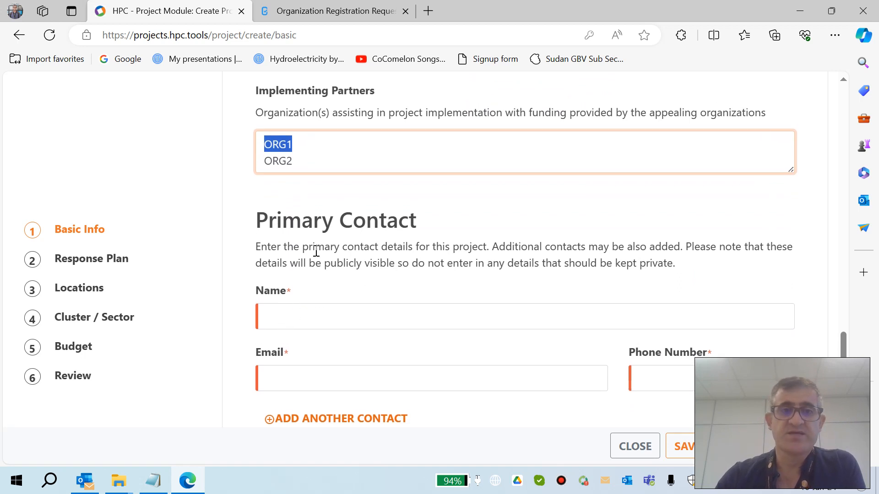
click(292, 316)
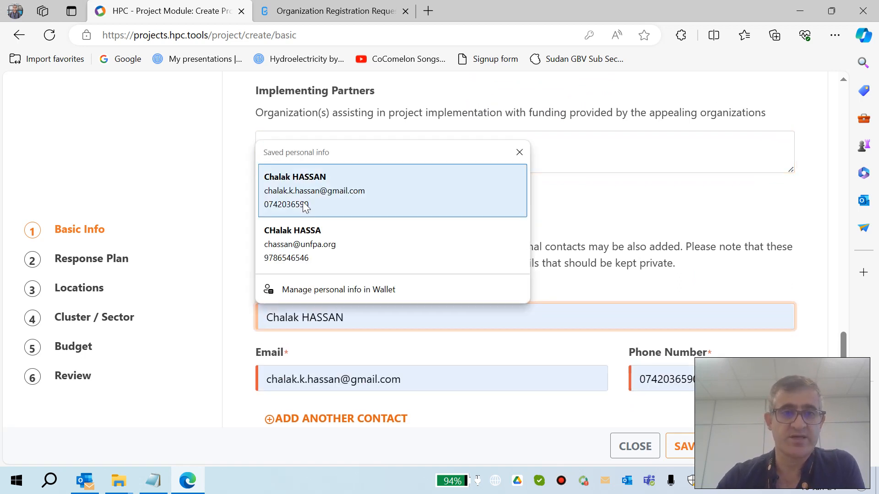
click(303, 202)
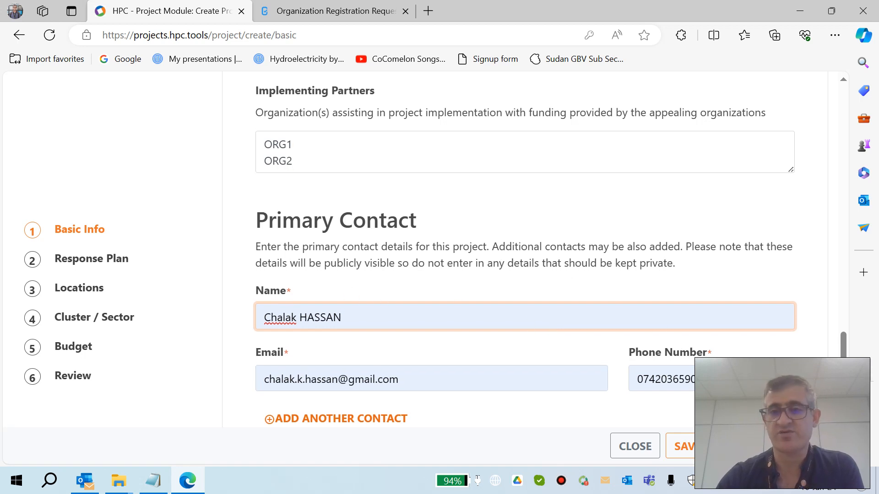
Step: Try saving the form, then select United Nations Population Fund as the appealing organization
click(762, 447)
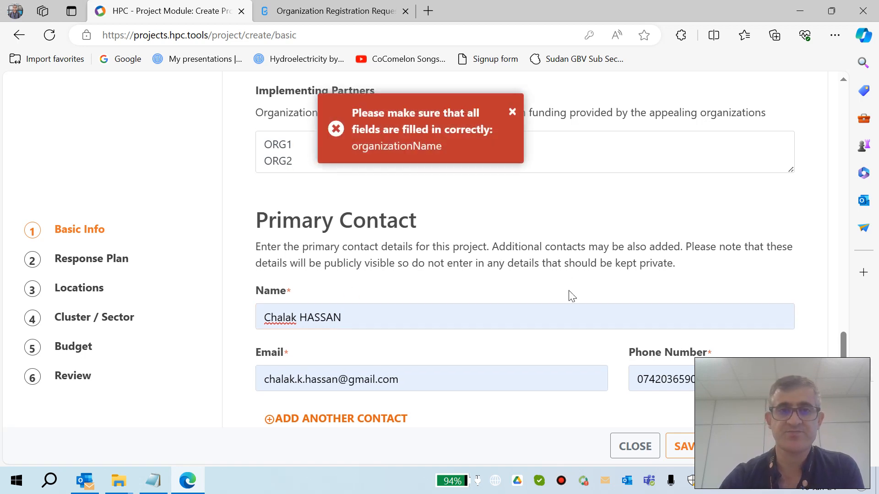
scroll(475, 263, up, 5)
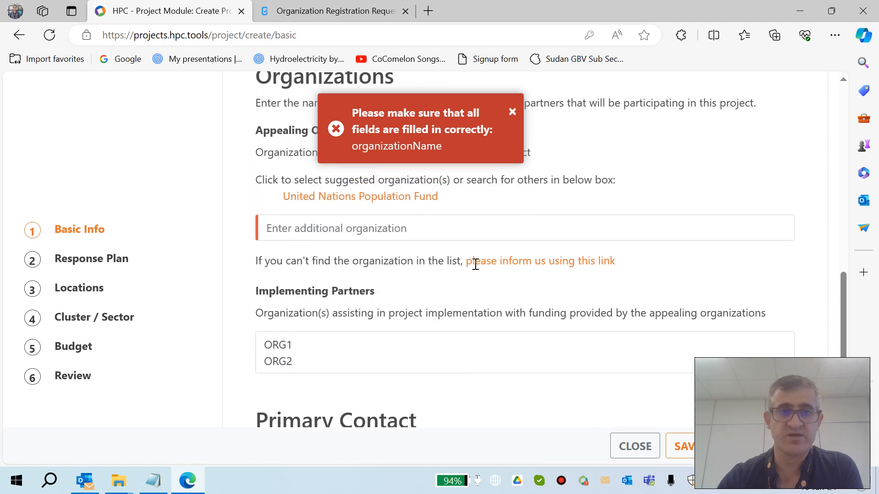
click(352, 210)
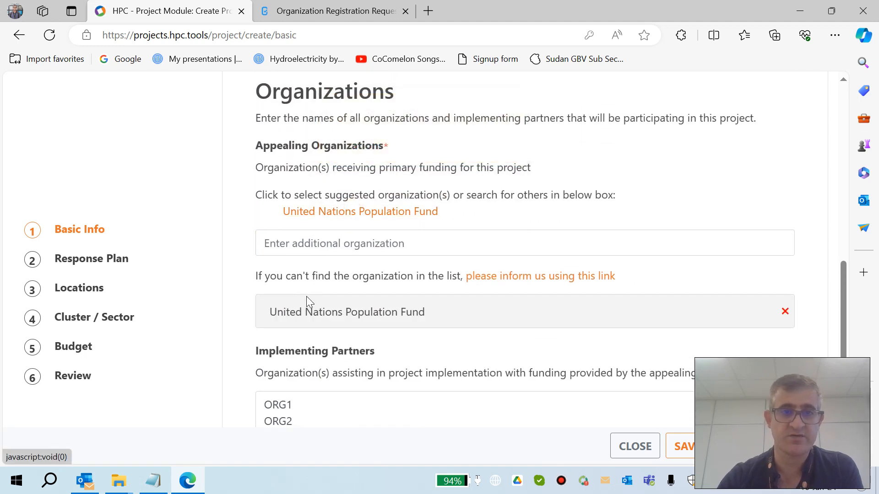
Step: Save the basic information and continue to the Response Plan step
scroll(345, 334, down, 5)
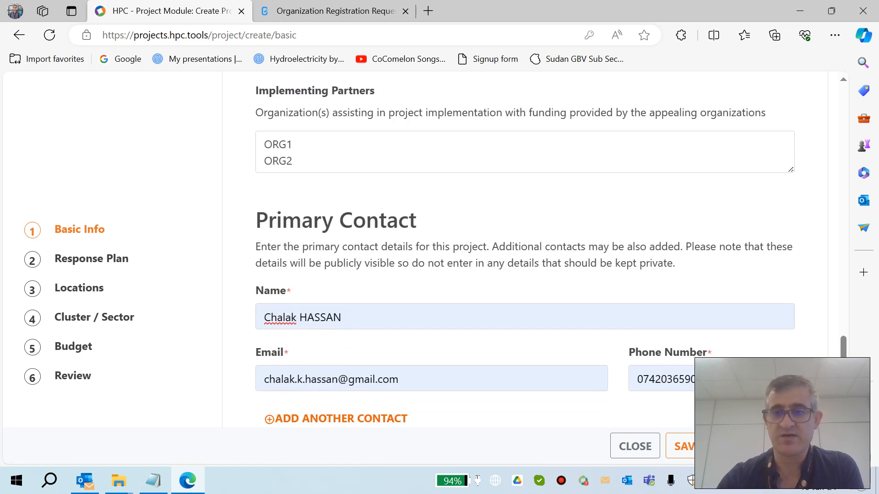
click(764, 446)
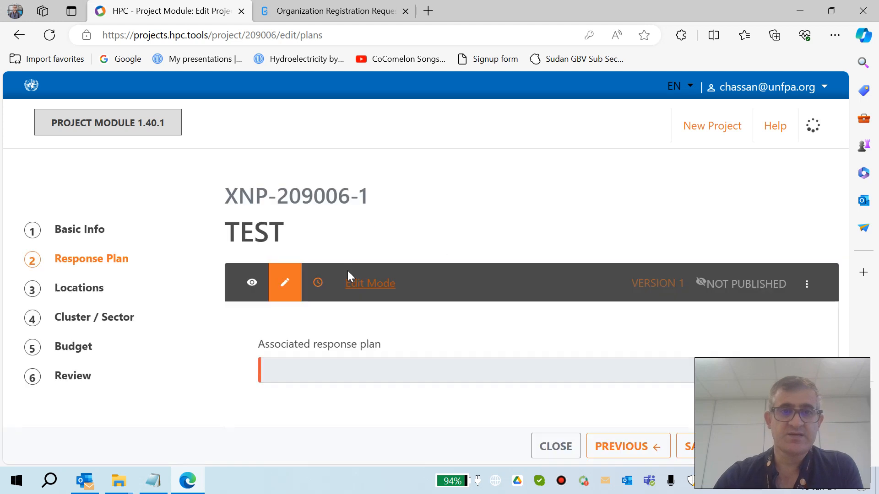
Step: Set the associated response plan to Sudan Humanitarian Response Plan 2024
click(349, 367)
text(su)
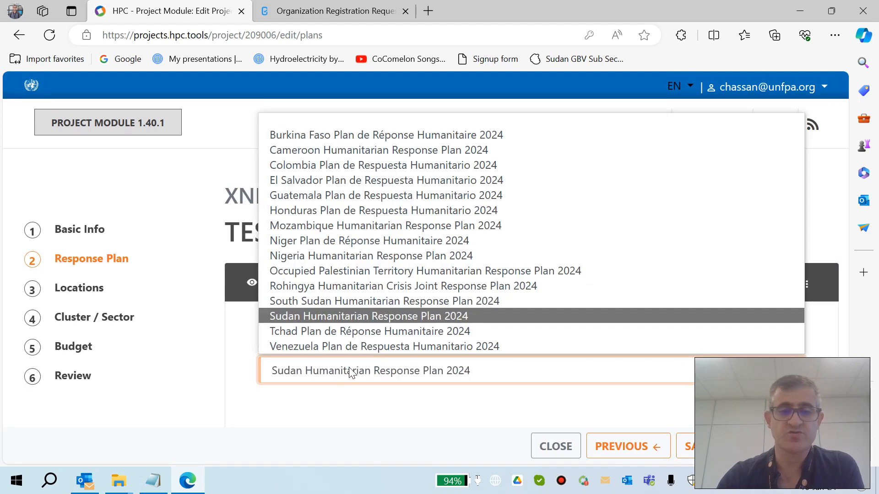
click(415, 316)
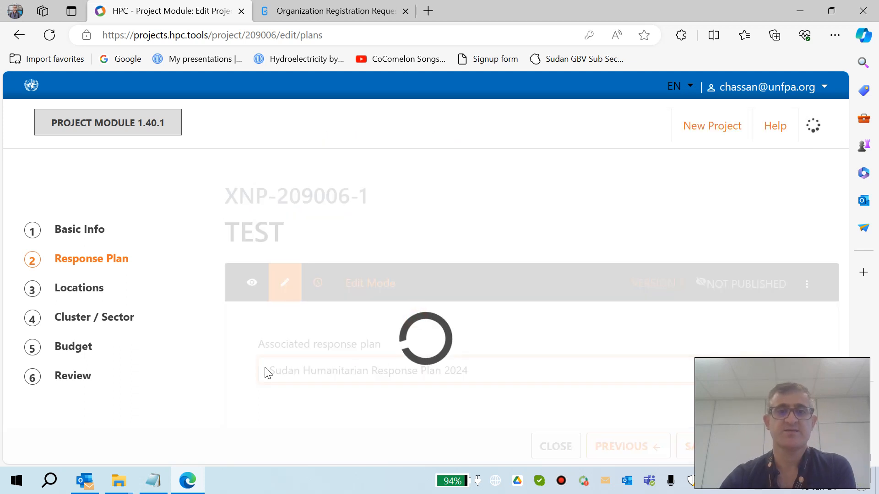
Step: Select the Protection cluster and its Protection - Gender-Based Violence sub-cluster
scroll(267, 373, down, 3)
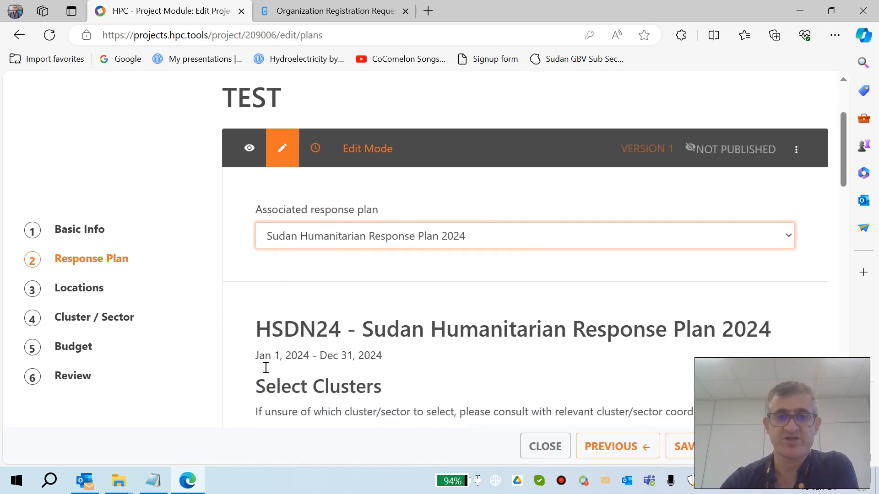
scroll(266, 368, down, 5)
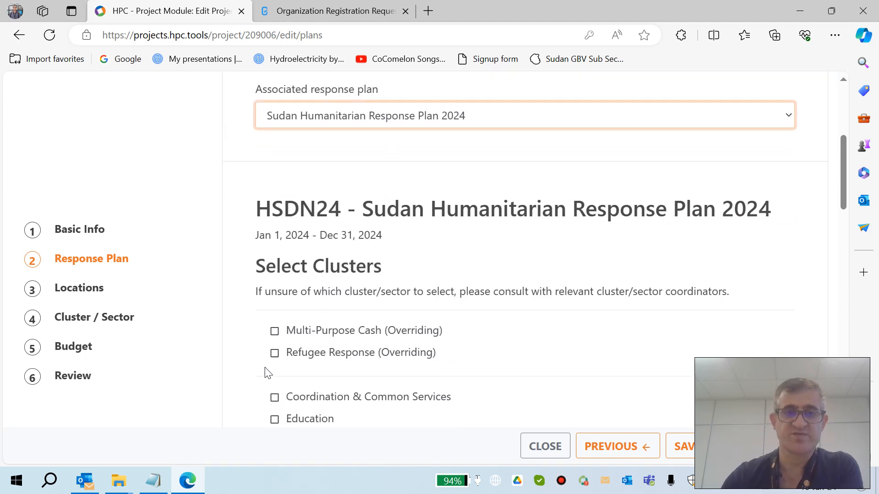
scroll(267, 372, down, 3)
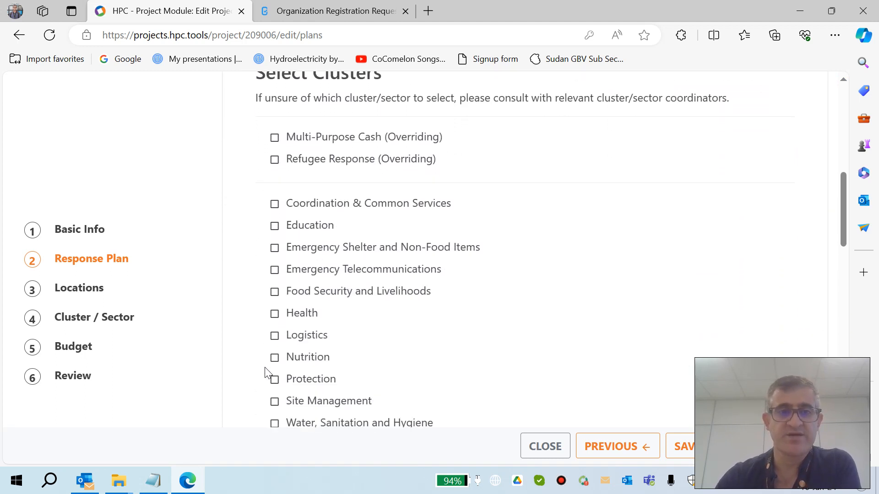
scroll(267, 374, up, 1)
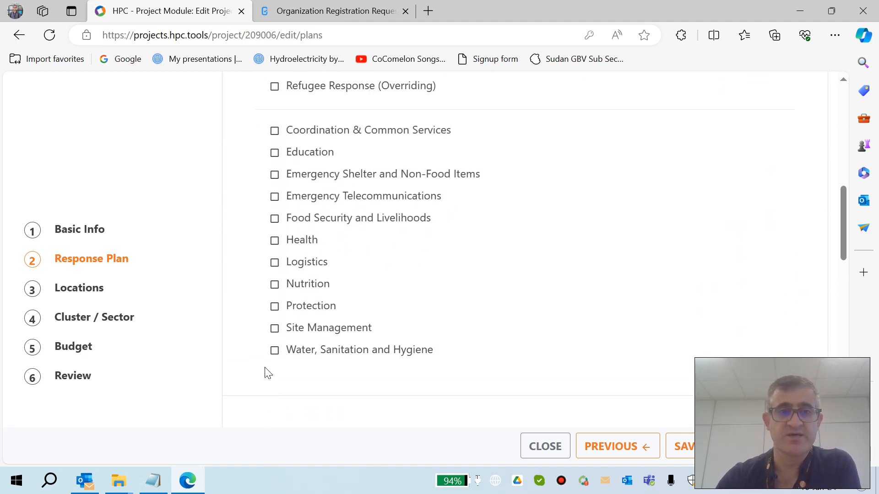
click(275, 307)
scroll(277, 313, down, 1)
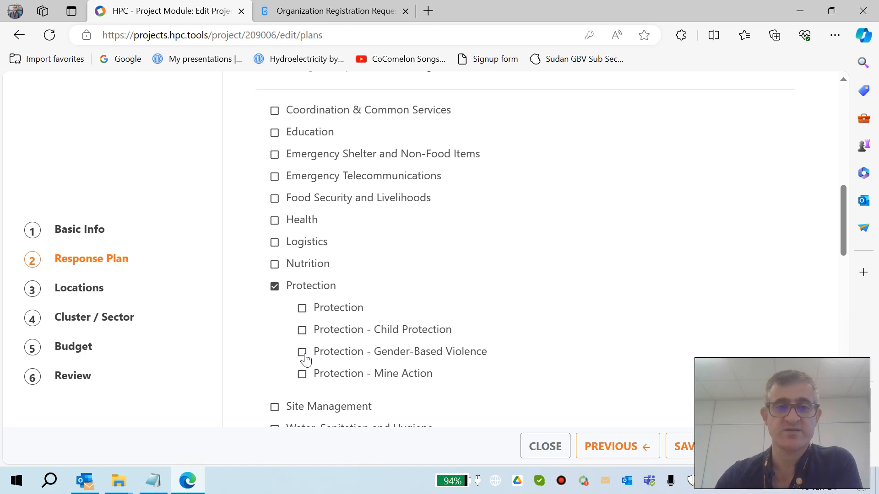
click(301, 353)
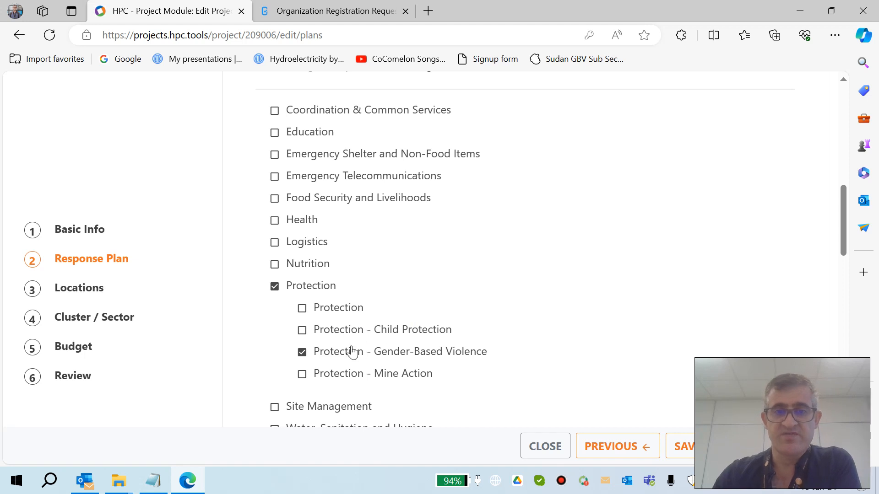
scroll(446, 347, down, 7)
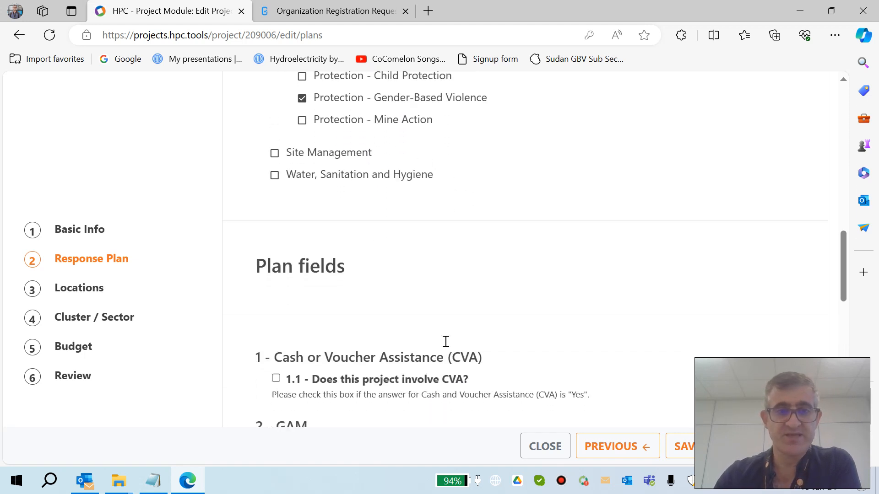
scroll(446, 347, down, 2)
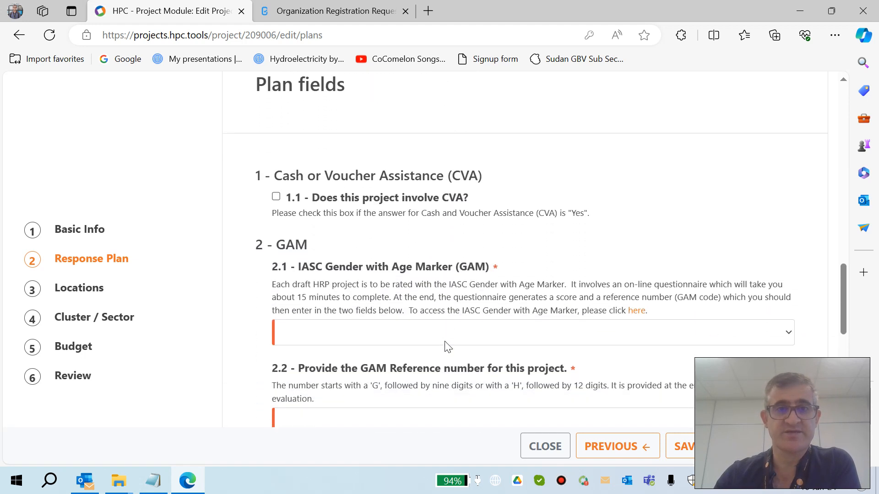
click(276, 198)
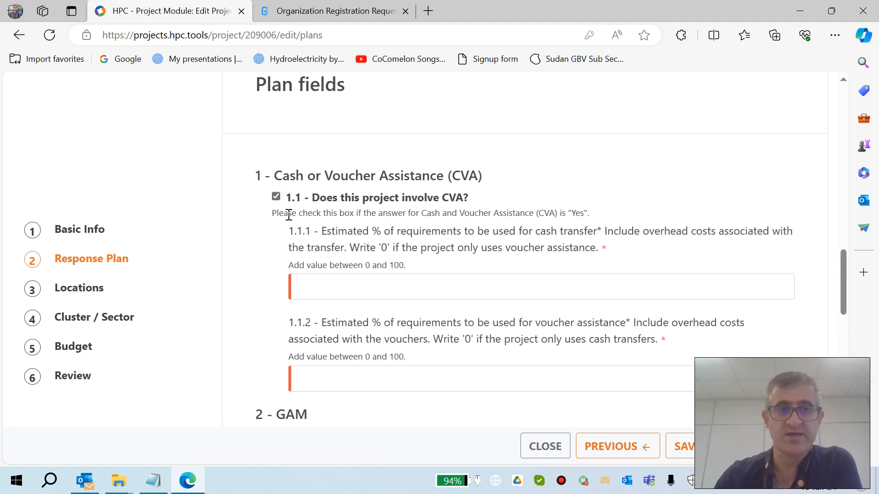
click(338, 287)
scroll(337, 284, down, 1)
click(332, 320)
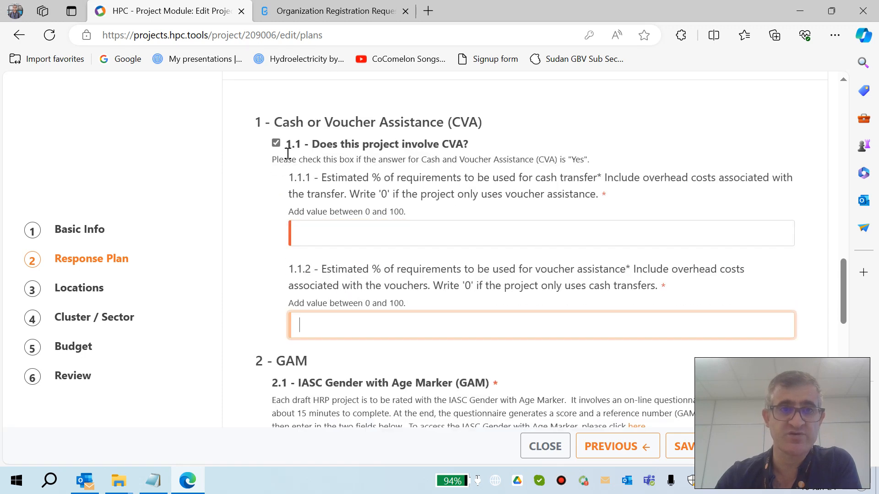
click(277, 144)
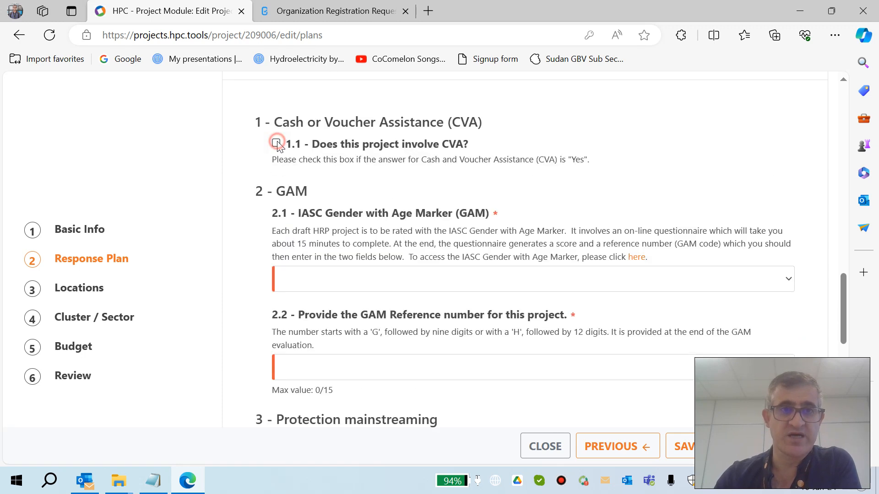
Step: Open the IASC Gender with Age Marker list to review its rating options
scroll(313, 249, down, 1)
click(307, 246)
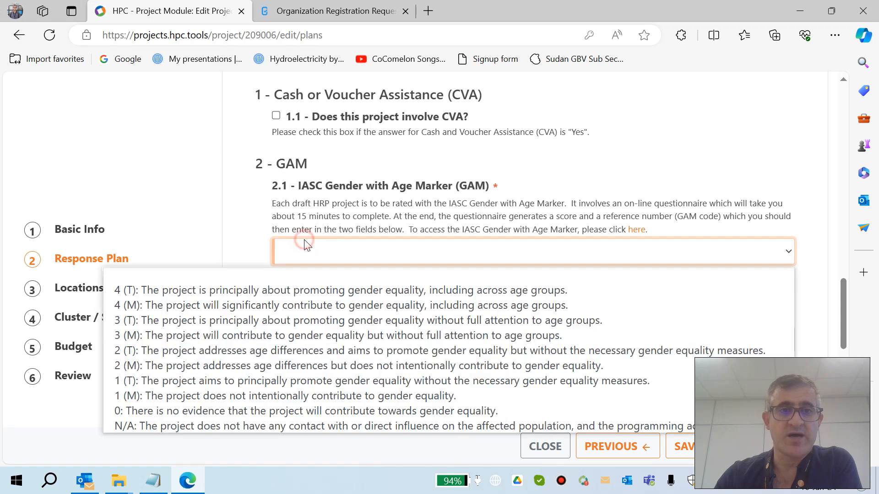
click(242, 211)
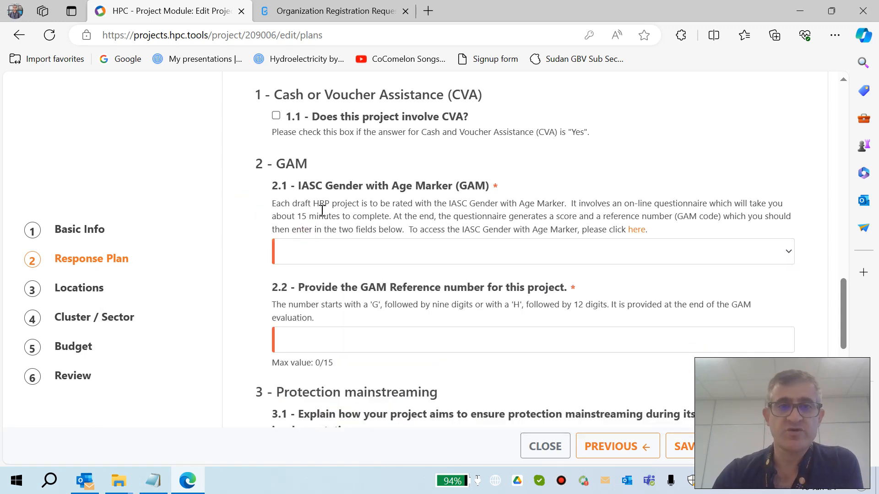
Step: Open the IASC Gender with Age Marker questionnaire, answer it as a first-time design-phase project, and select the generated reference number
click(638, 230)
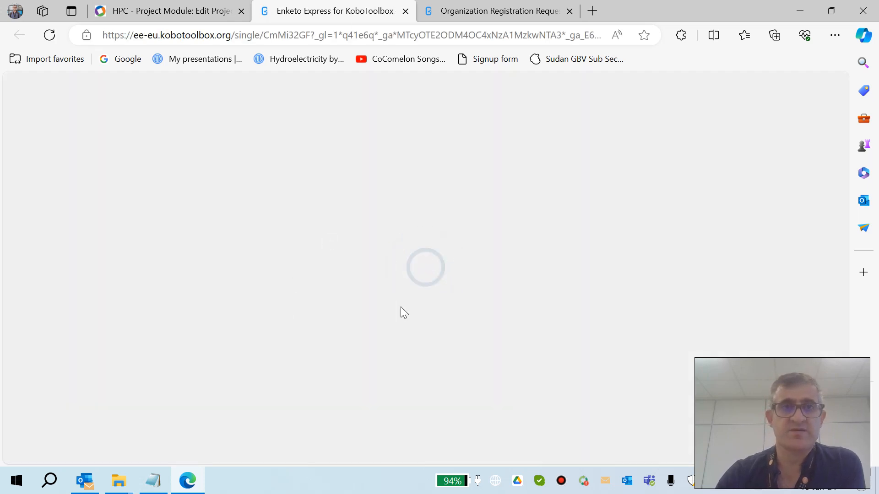
scroll(404, 313, down, 2)
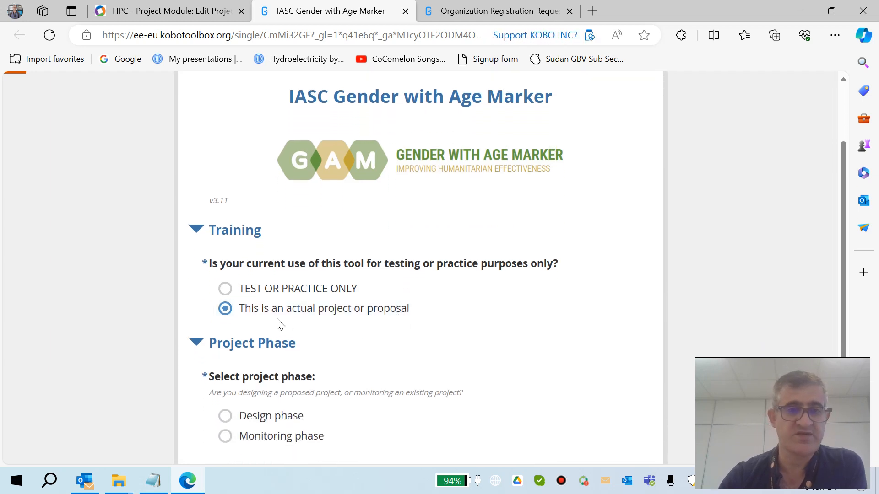
scroll(305, 316, down, 1)
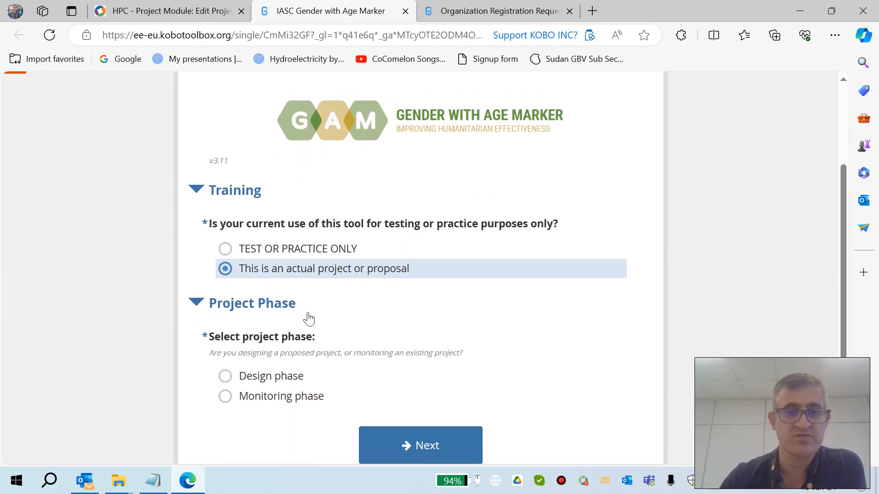
click(263, 368)
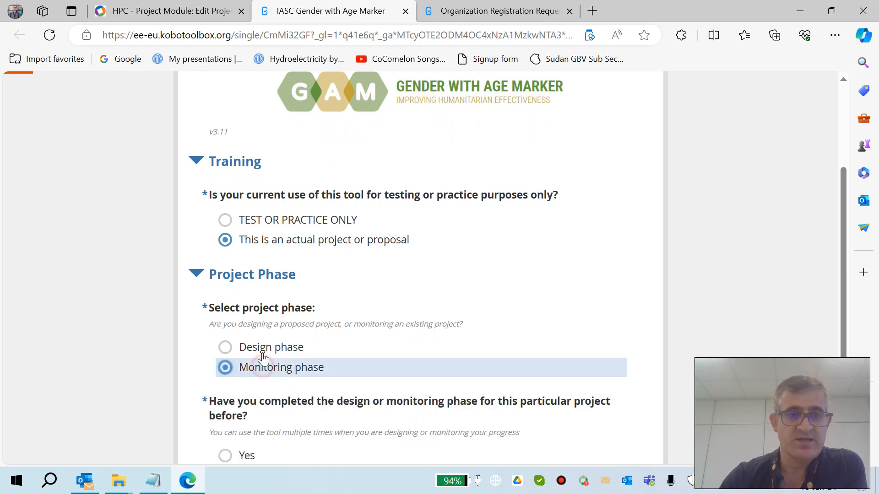
click(262, 348)
click(230, 317)
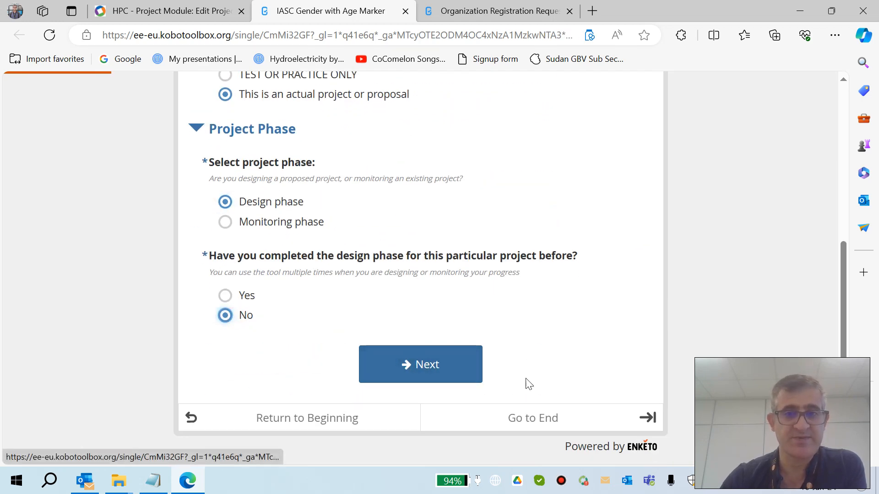
click(539, 416)
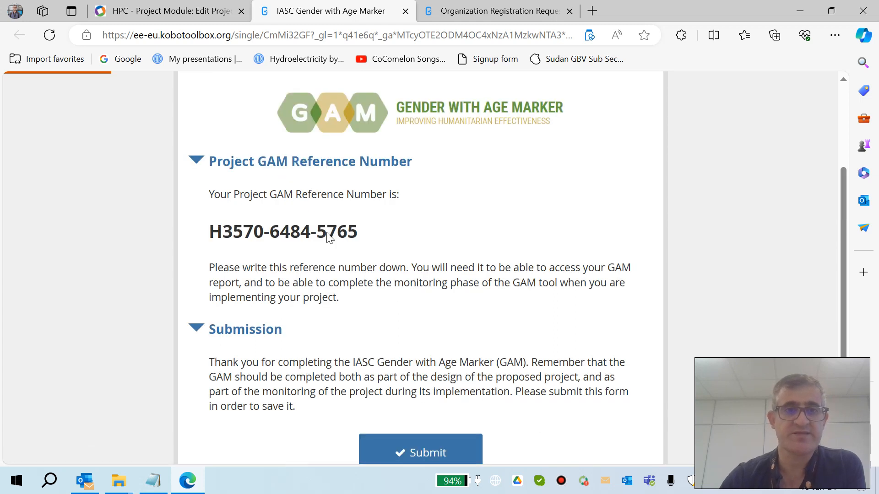
drag(361, 235, 201, 228)
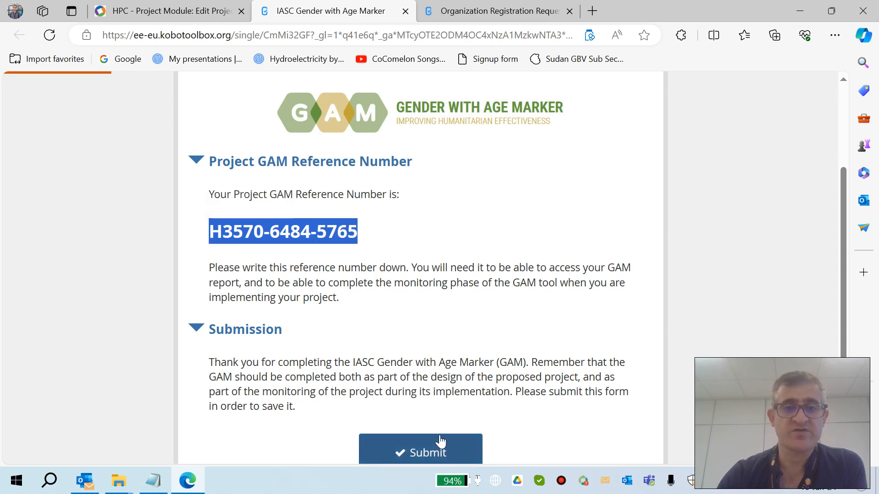
Step: Set the IASC Gender with Age Marker to 3 (T): The project is principally about promoting gender equality without full attention to age groups
click(234, 18)
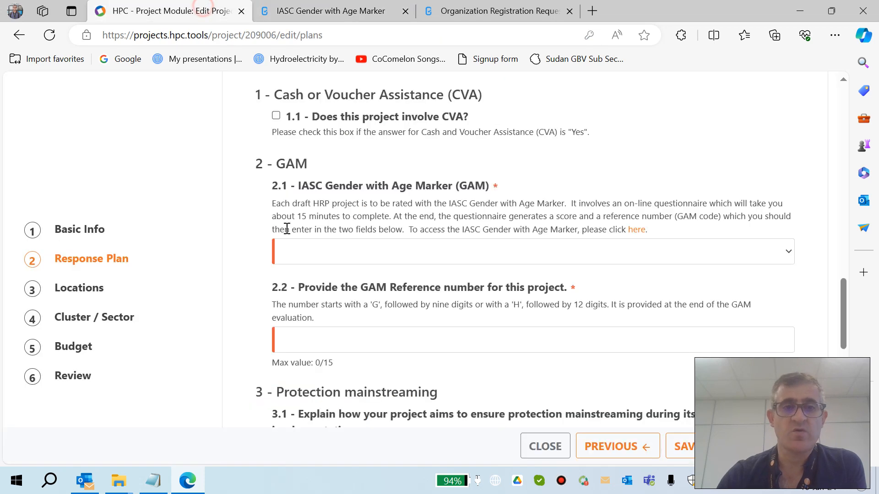
click(784, 251)
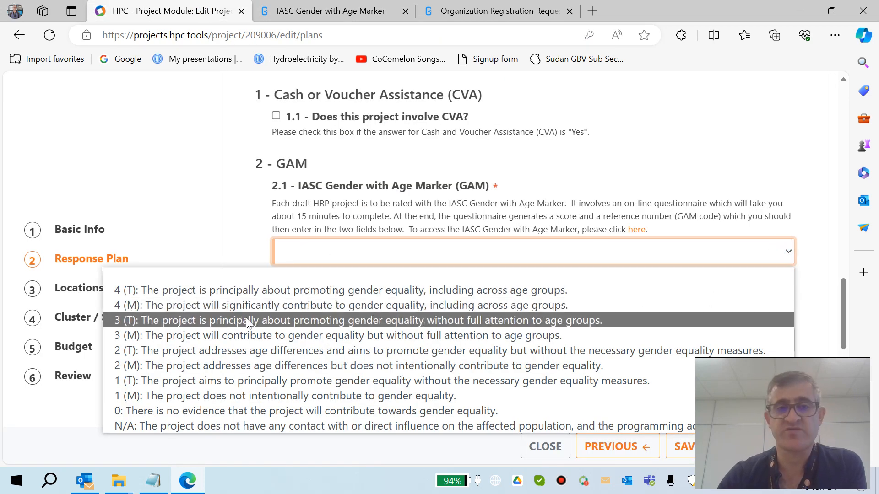
click(180, 320)
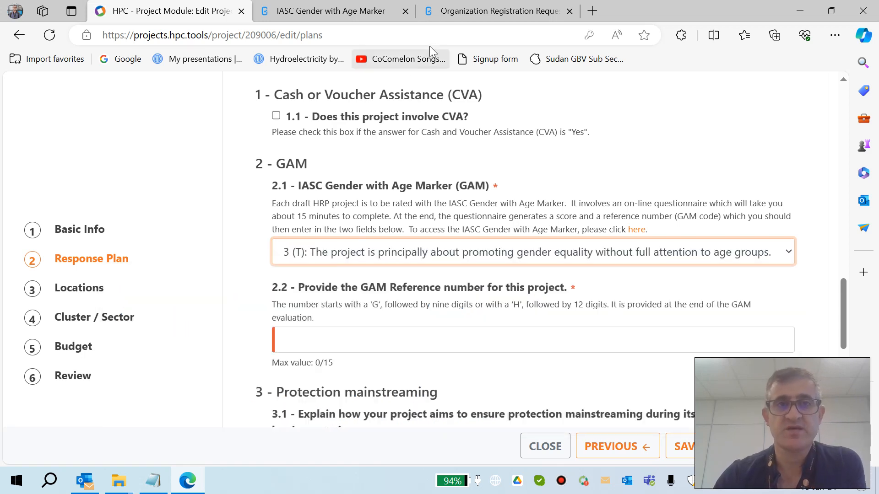
Step: Copy the GAM reference number from the questionnaire and paste it into the project's GAM reference number field
click(468, 13)
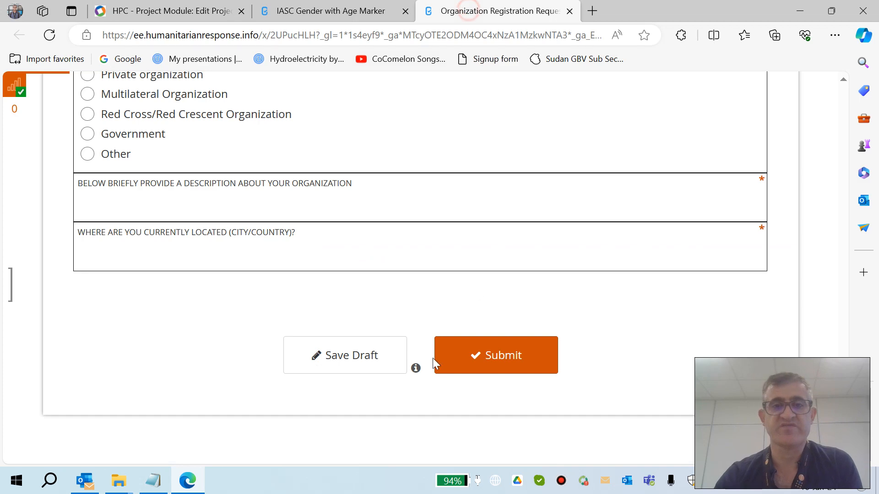
click(380, 9)
right_click(319, 245)
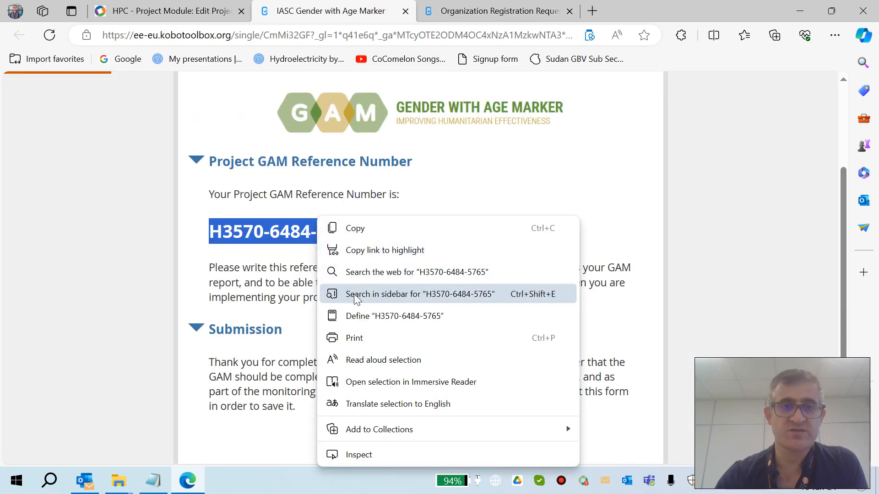
click(359, 228)
click(167, 11)
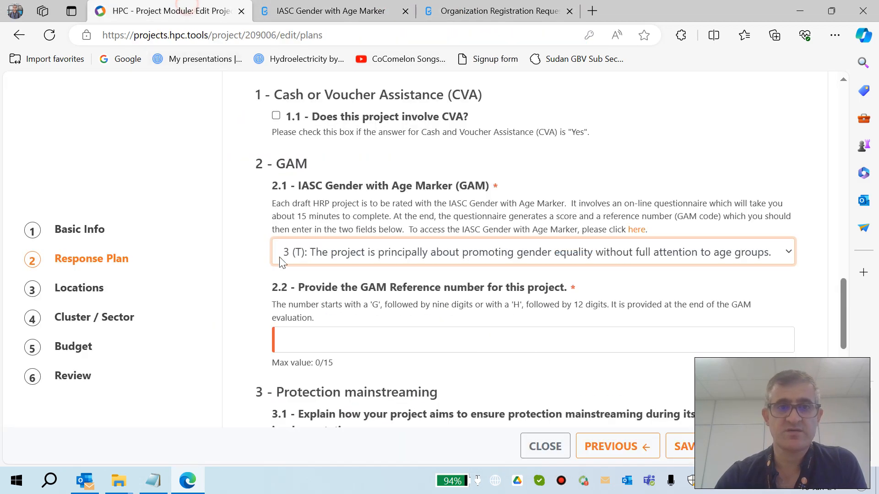
click(300, 334)
key(ctrl+v)
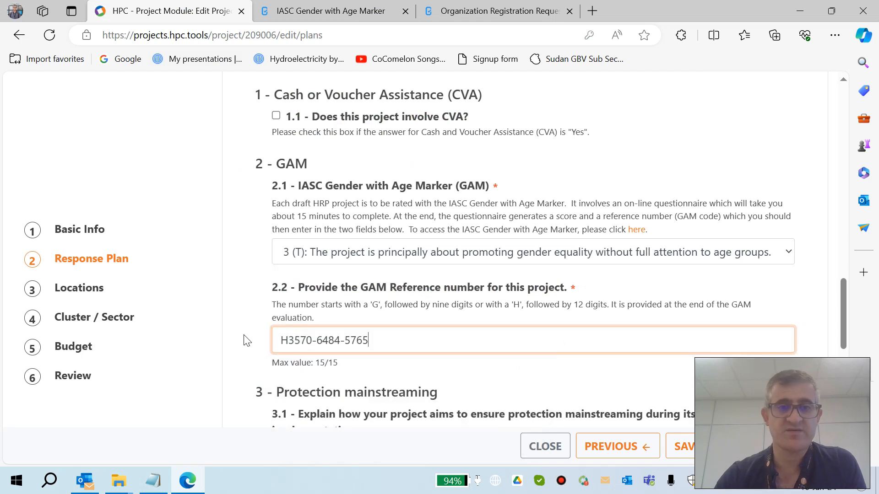
click(243, 339)
Step: Enter EXPLIAN as the explanation of how the project ensures protection mainstreaming
scroll(243, 343, down, 2)
scroll(244, 343, down, 4)
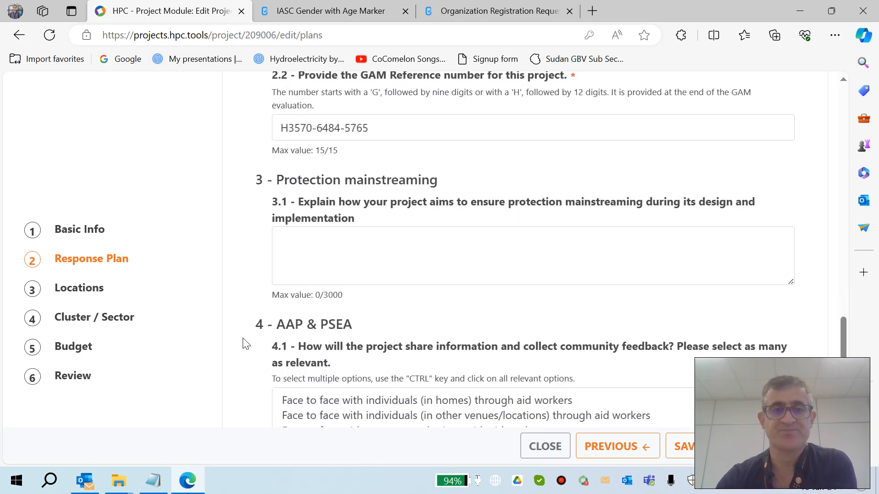
click(326, 230)
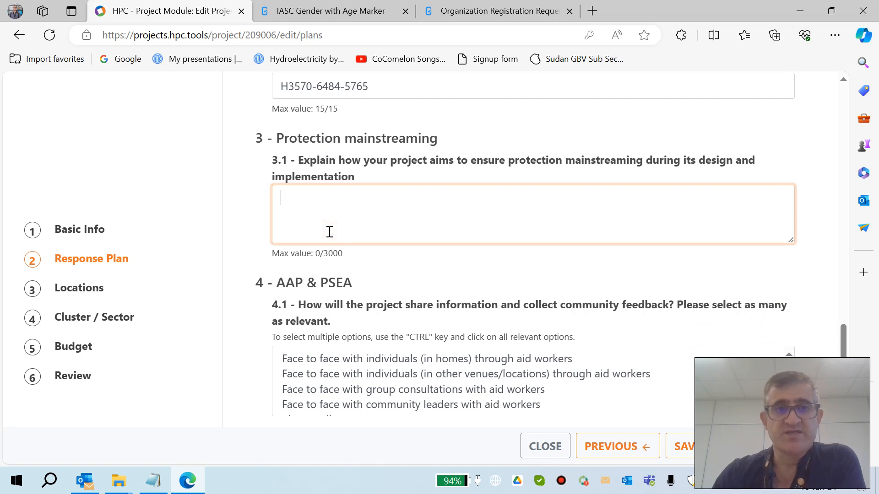
text(E)
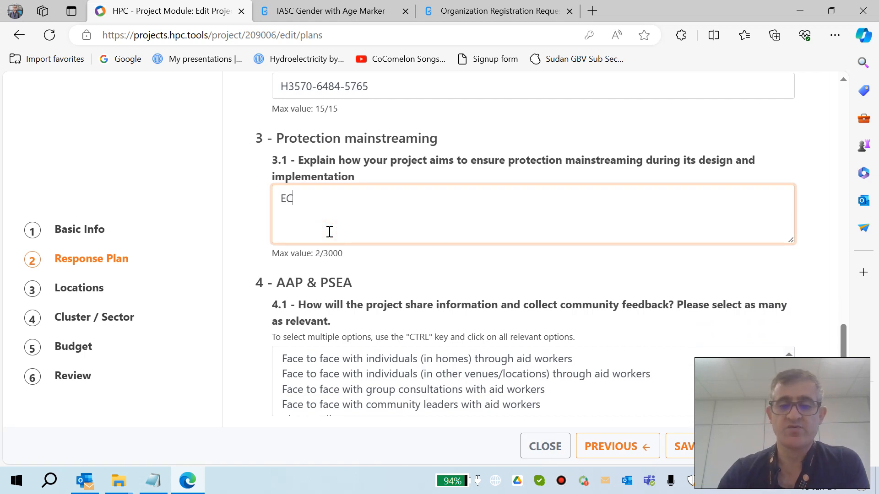
text(XPLIAN)
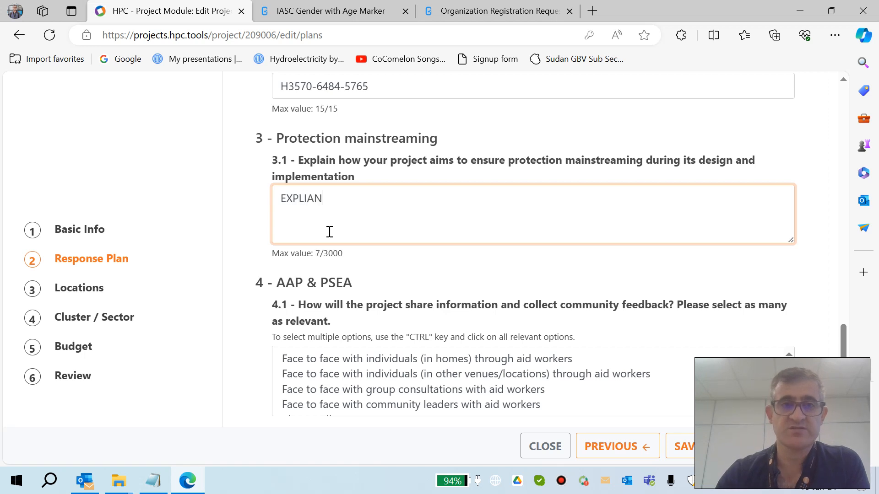
Step: Select Letter, Social media and Complaints / suggestions box as ways to share information and collect community feedback
scroll(307, 276, down, 1)
scroll(307, 277, down, 3)
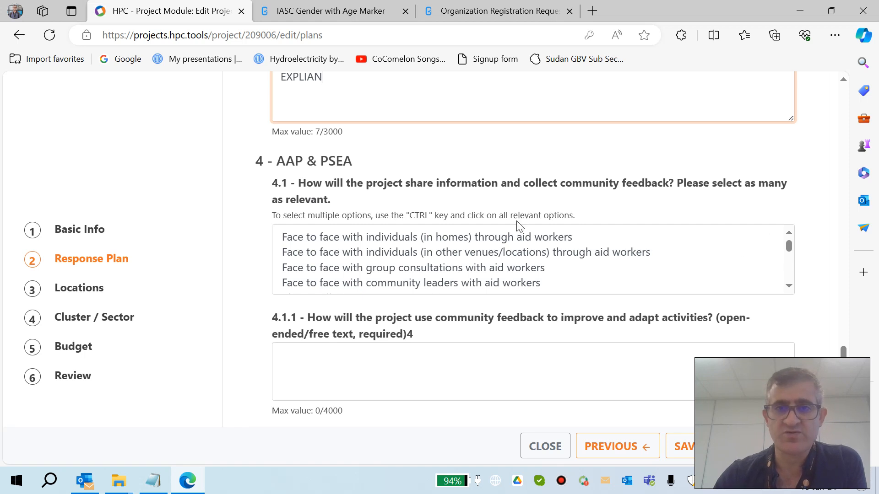
scroll(430, 274, down, 1)
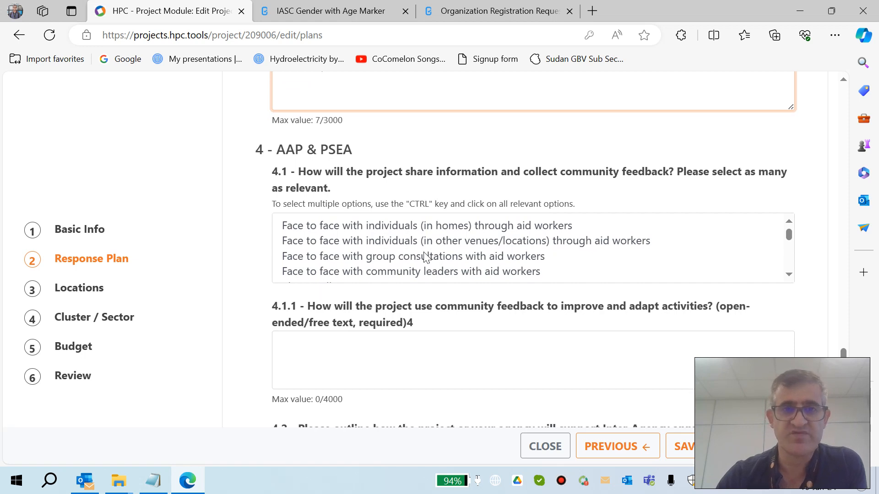
click(788, 274)
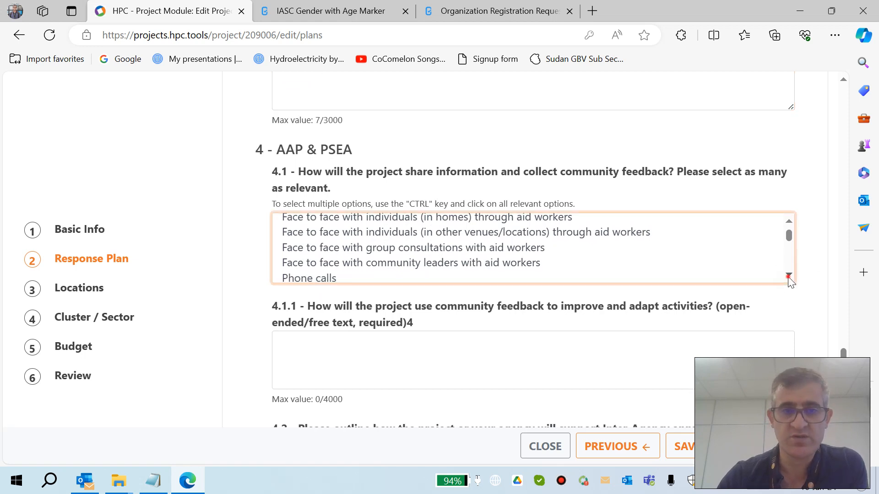
click(788, 276)
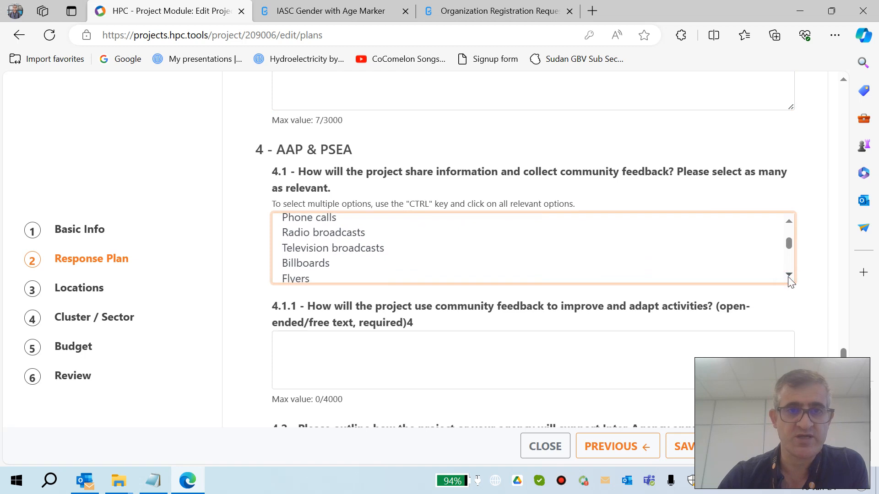
click(788, 276)
click(789, 277)
click(789, 276)
click(788, 276)
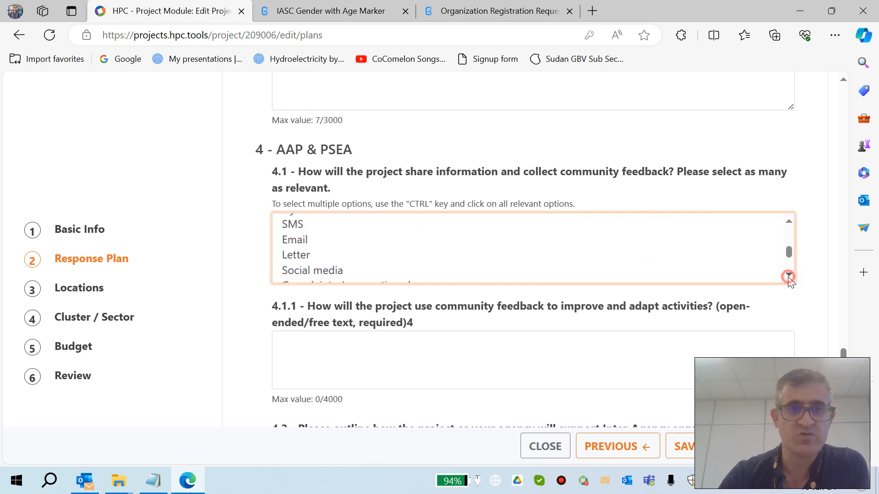
click(788, 277)
click(789, 276)
click(428, 253)
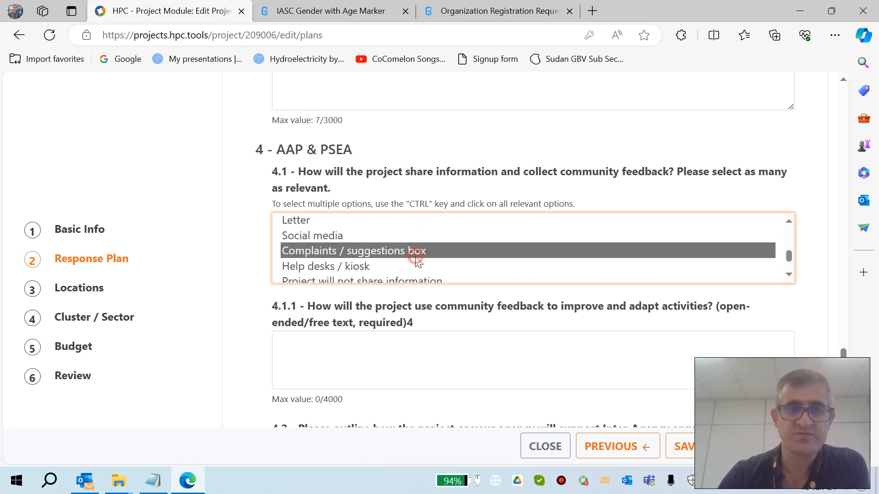
ctrl+click(292, 238)
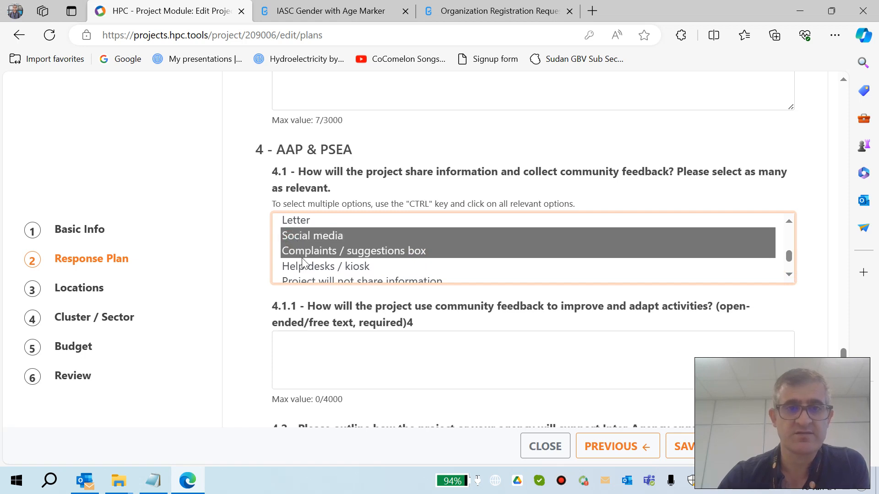
ctrl+click(293, 221)
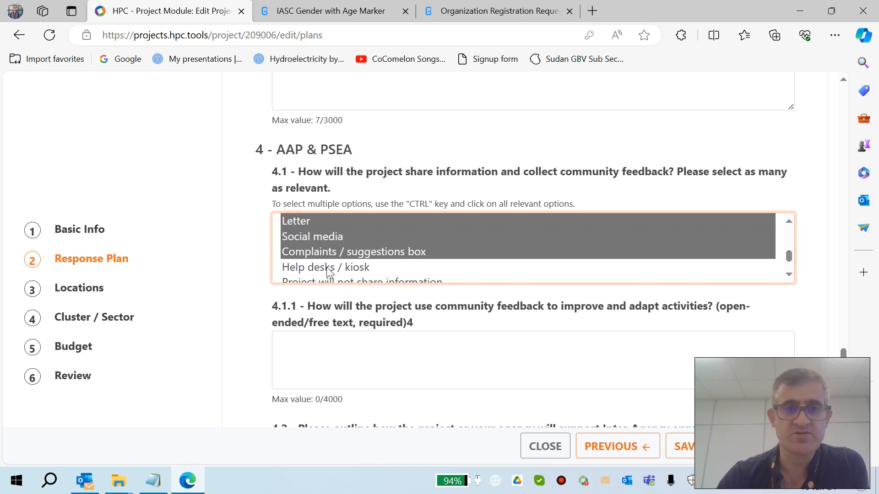
Step: Enter EXPLAIN for both the community feedback use and the inter-agency accountability and PSEA answers
scroll(361, 365, down, 2)
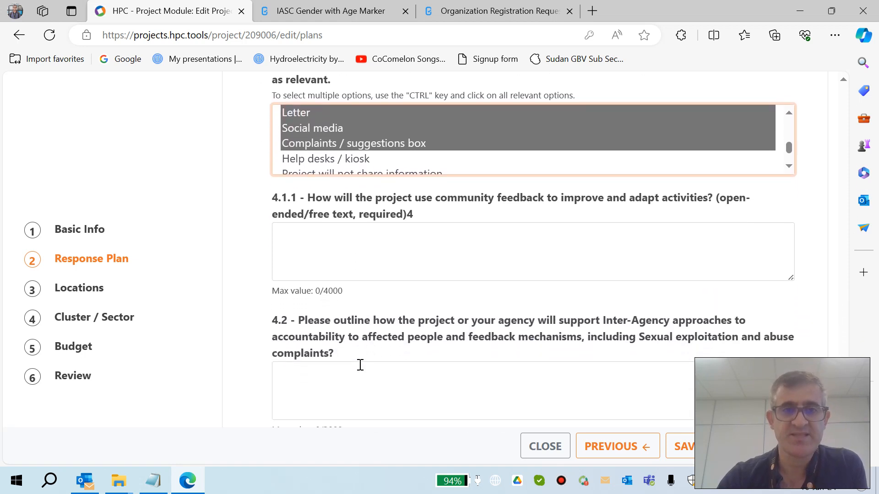
click(329, 260)
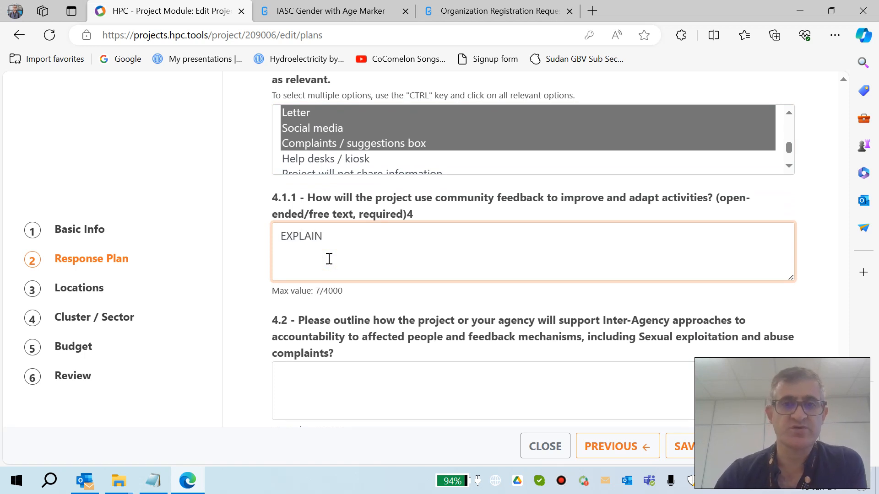
scroll(348, 284, down, 1)
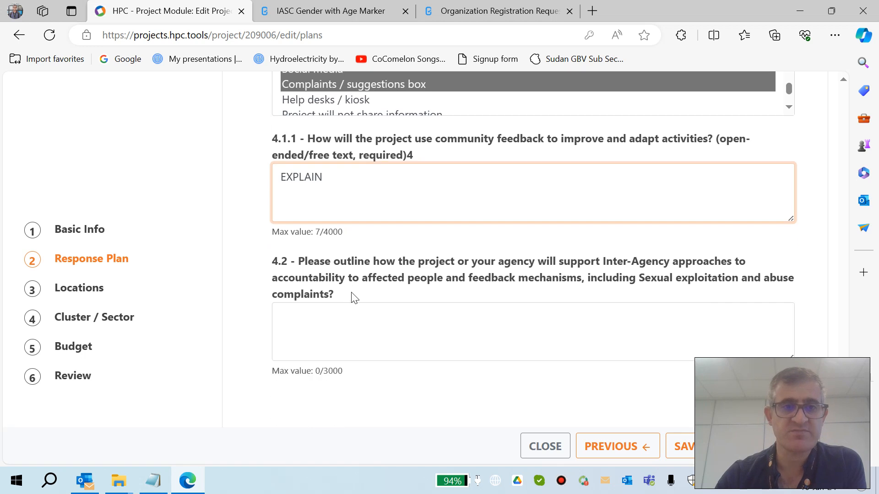
click(328, 321)
text(EXPLA)
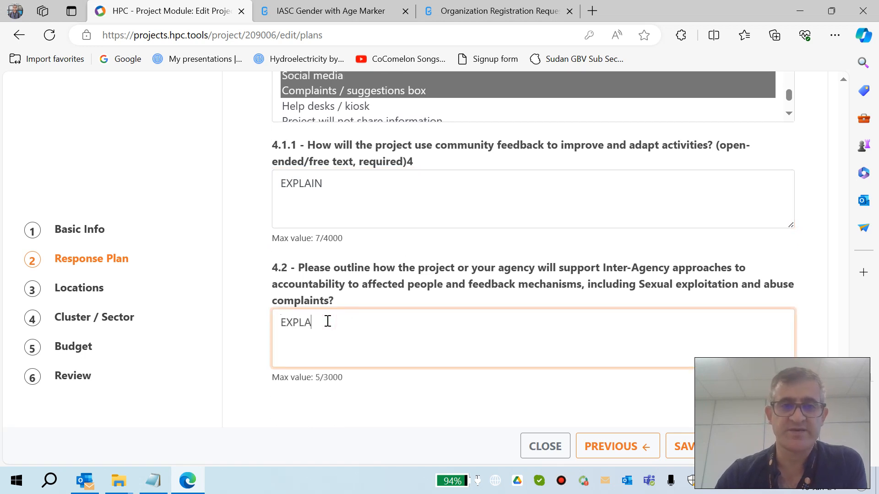
text(IN)
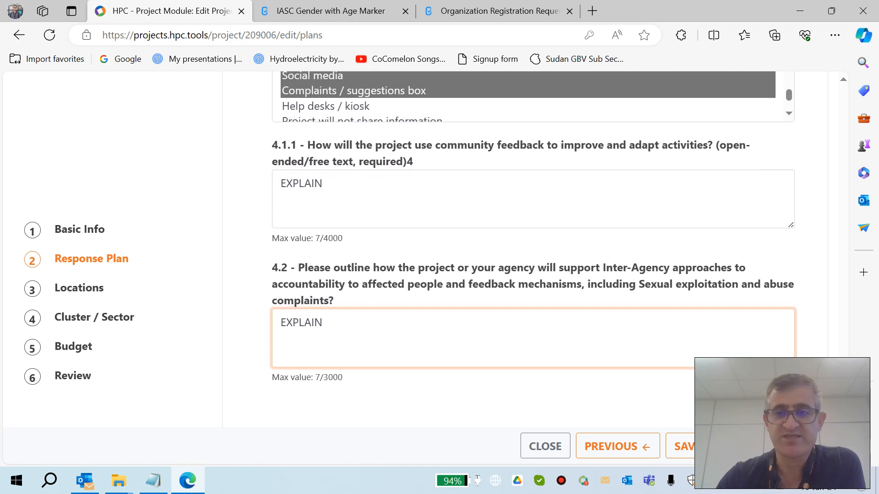
Step: Save the response plan details and continue to the Locations step
click(777, 447)
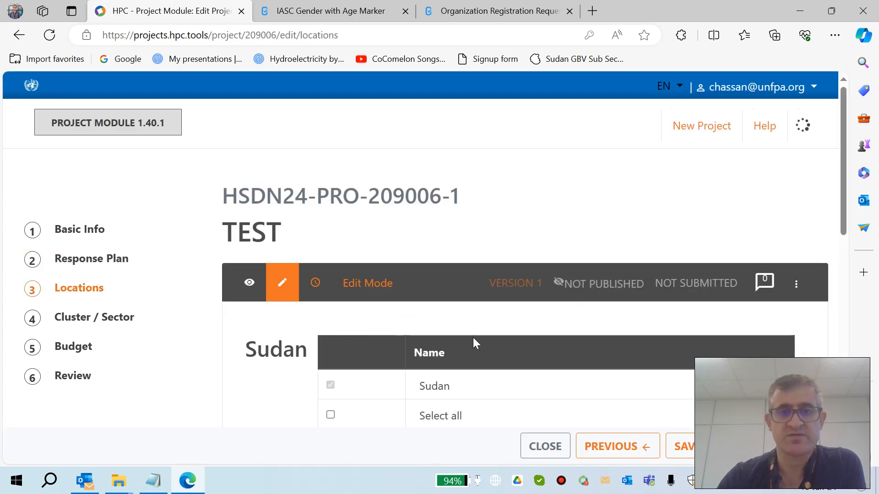
scroll(474, 337, down, 2)
scroll(476, 344, down, 3)
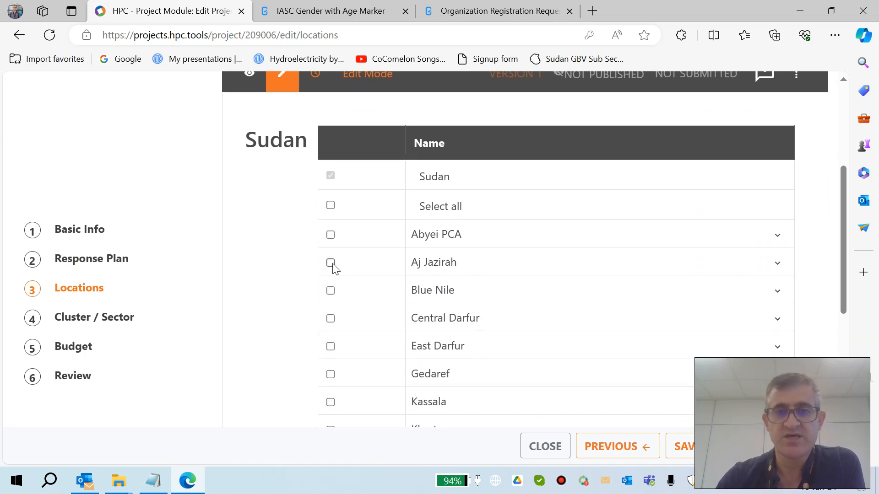
scroll(435, 342, down, 4)
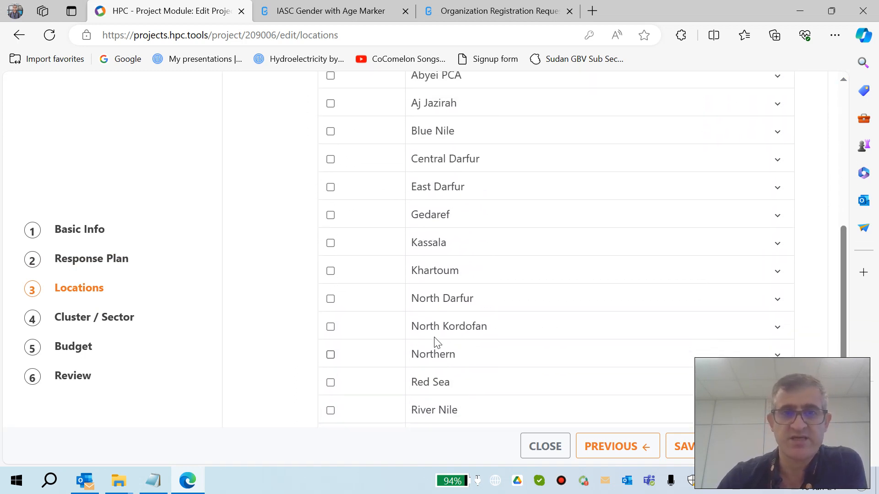
scroll(435, 342, up, 4)
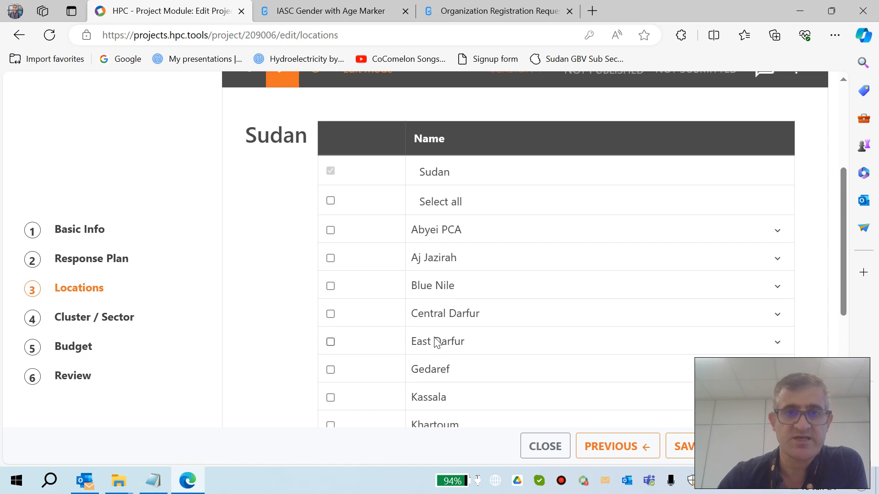
Step: Select Aj Jazirah, Blue Nile and Gedaref with all their localities as project locations, then save and continue to Cluster / Sector
click(332, 258)
click(409, 282)
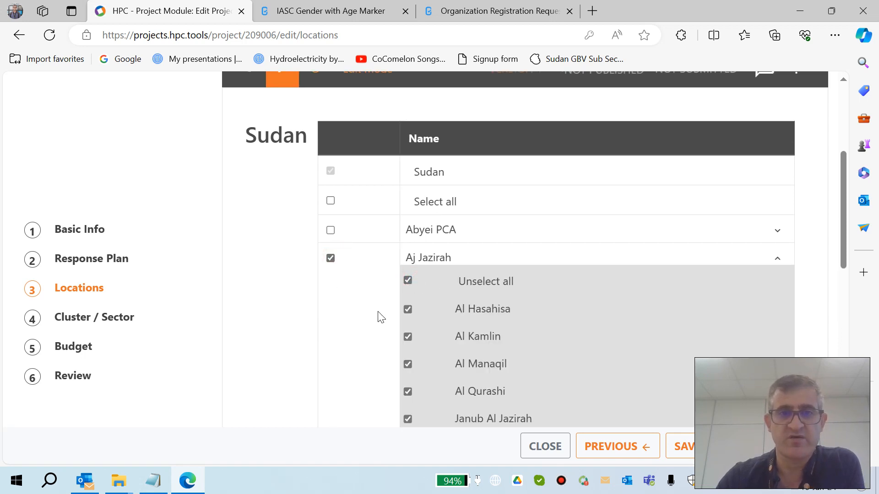
scroll(373, 326, down, 4)
scroll(465, 242, down, 2)
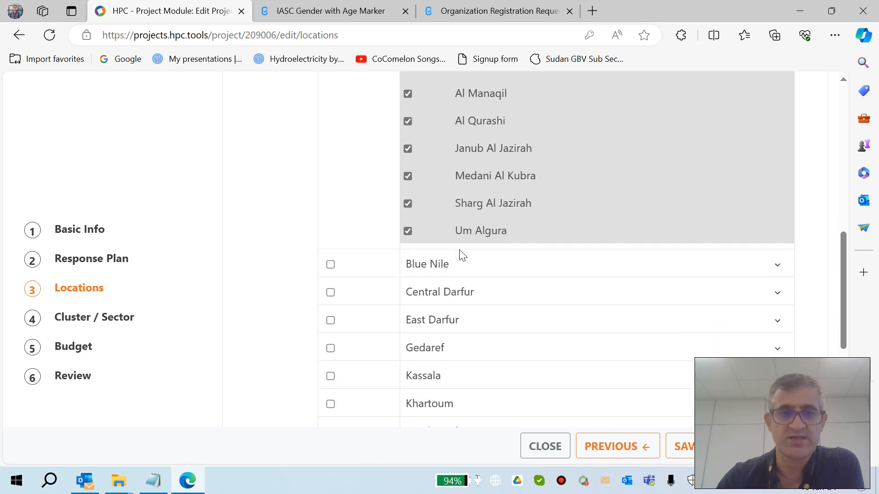
click(332, 265)
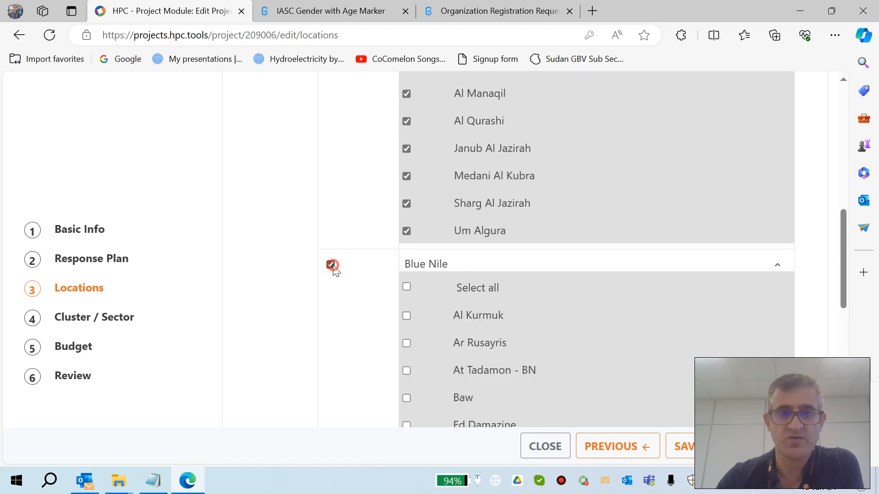
click(407, 288)
scroll(387, 319, down, 5)
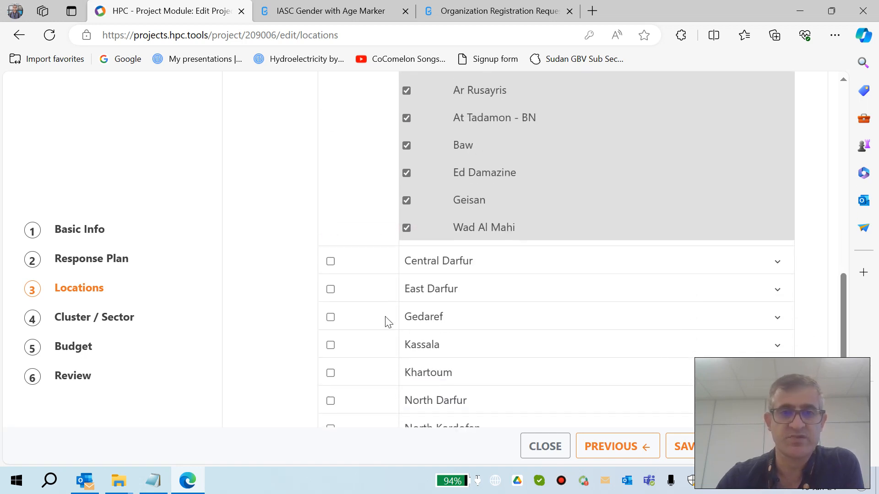
click(331, 272)
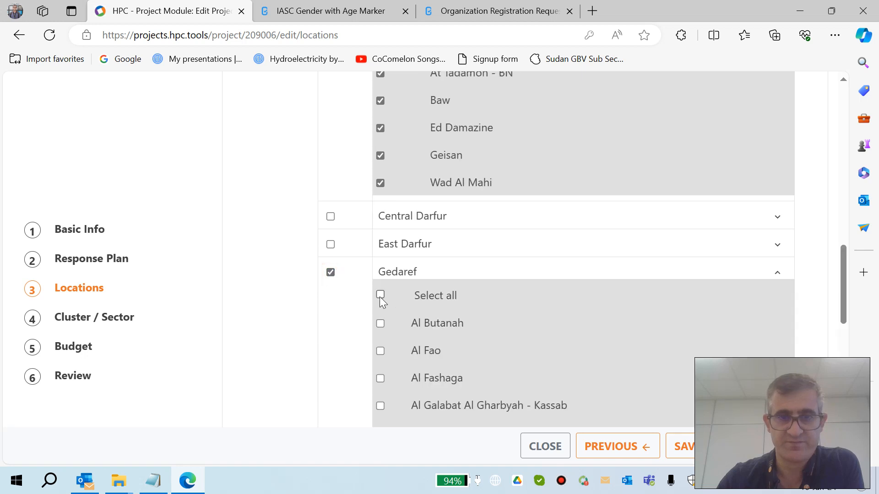
click(380, 295)
scroll(463, 372, down, 7)
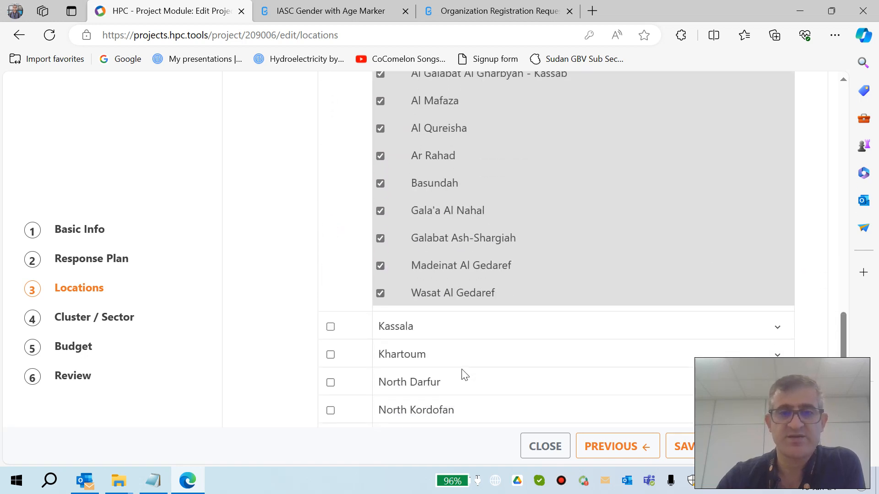
click(847, 219)
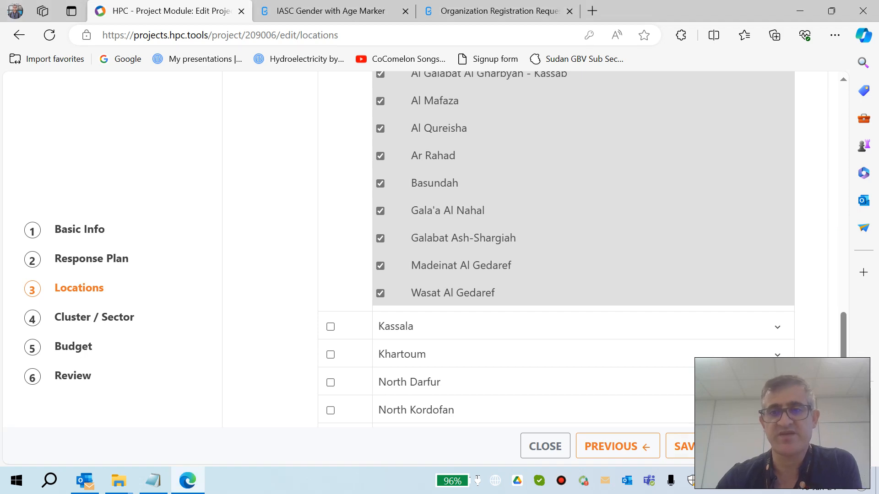
click(733, 446)
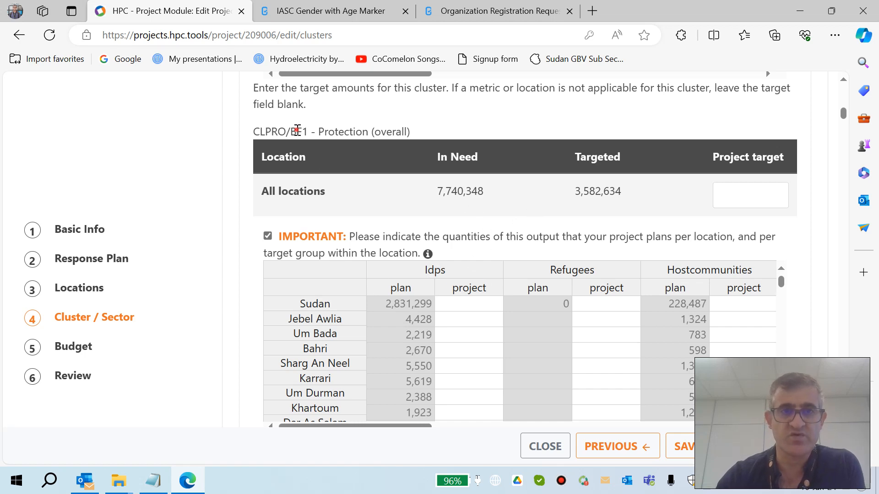
Step: Set the project target for all locations under the Gender-Based Violence (GBV) output to 1,000
drag(298, 130, 402, 122)
scroll(346, 289, down, 3)
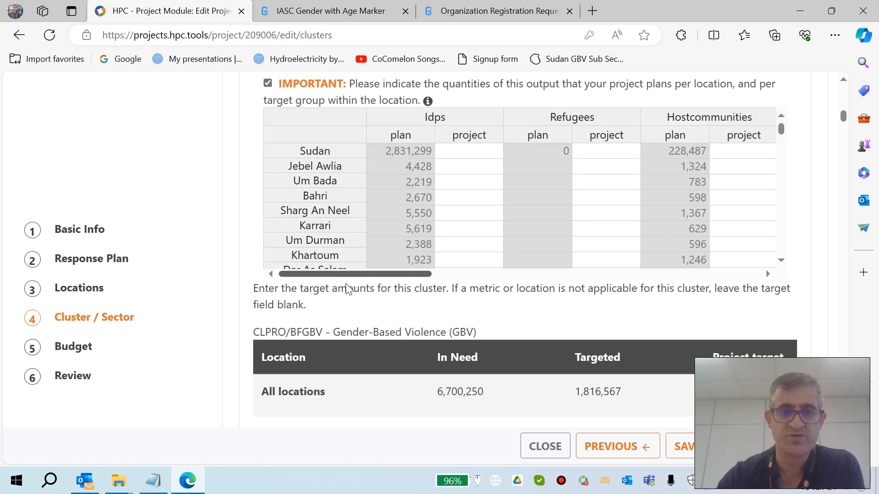
scroll(347, 290, down, 2)
drag(346, 246, 506, 238)
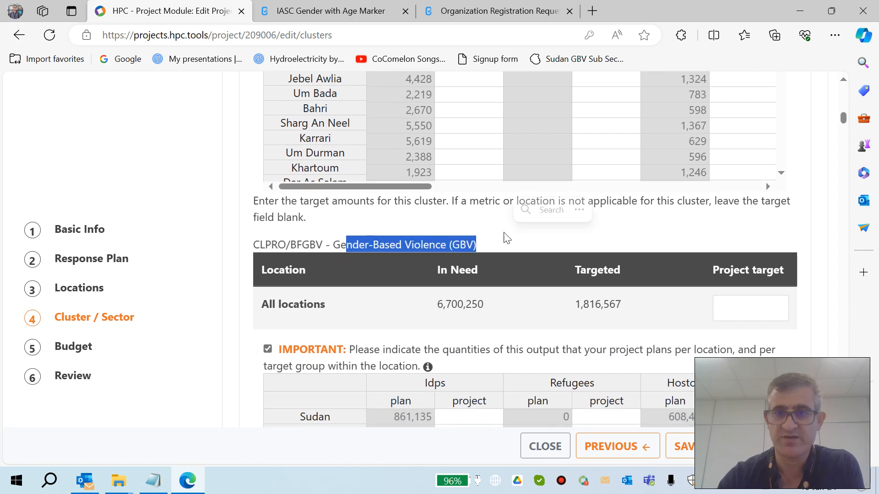
click(728, 308)
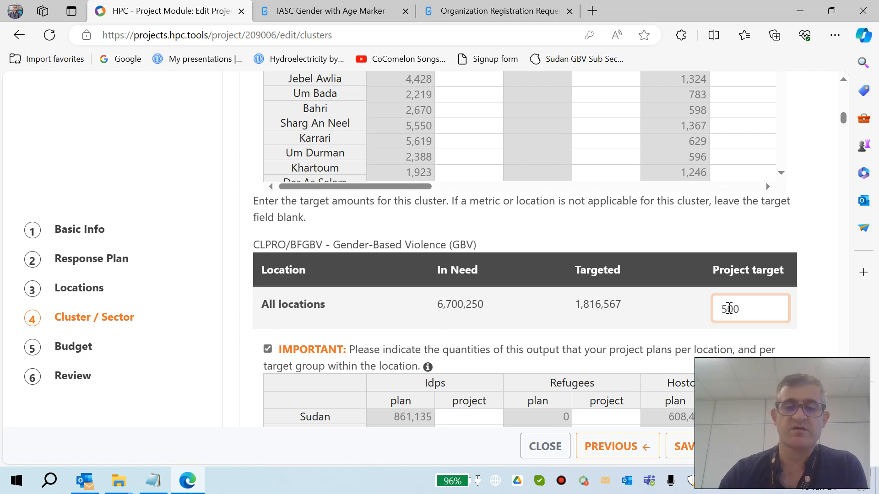
text(1,00)
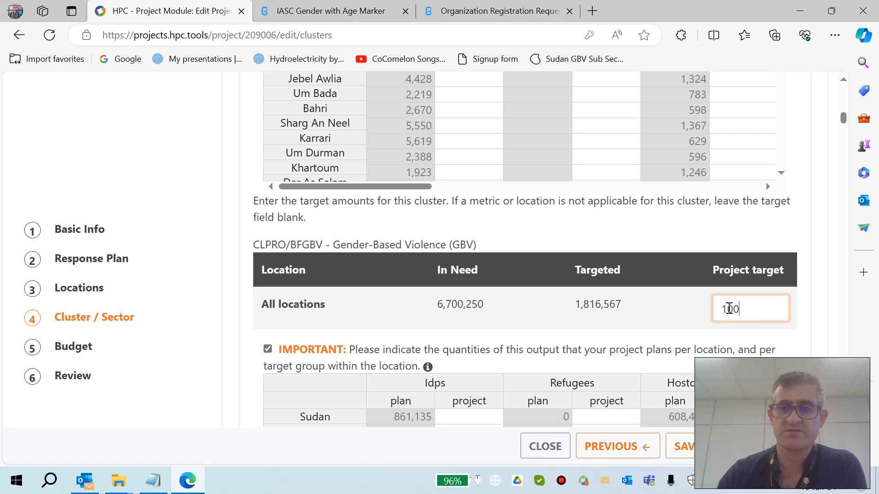
text(0)
scroll(730, 310, down, 3)
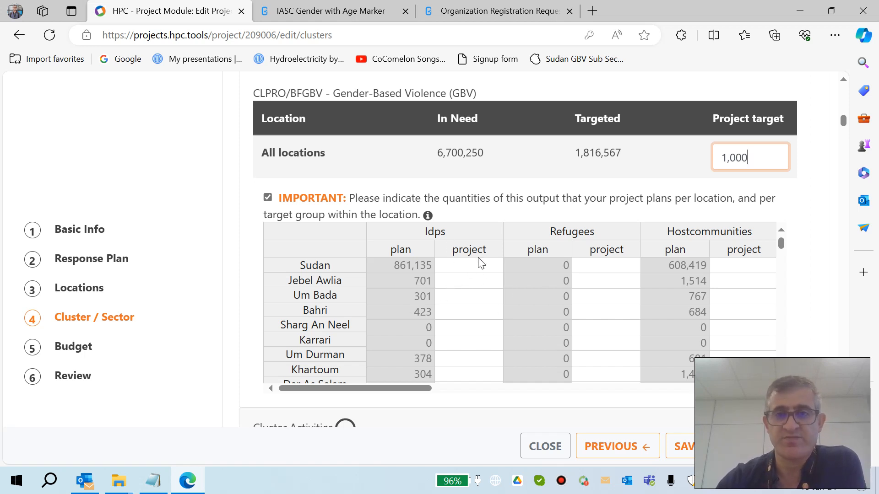
Step: Examine the GBV per-location breakdown table across its population group columns
scroll(631, 301, right, 3)
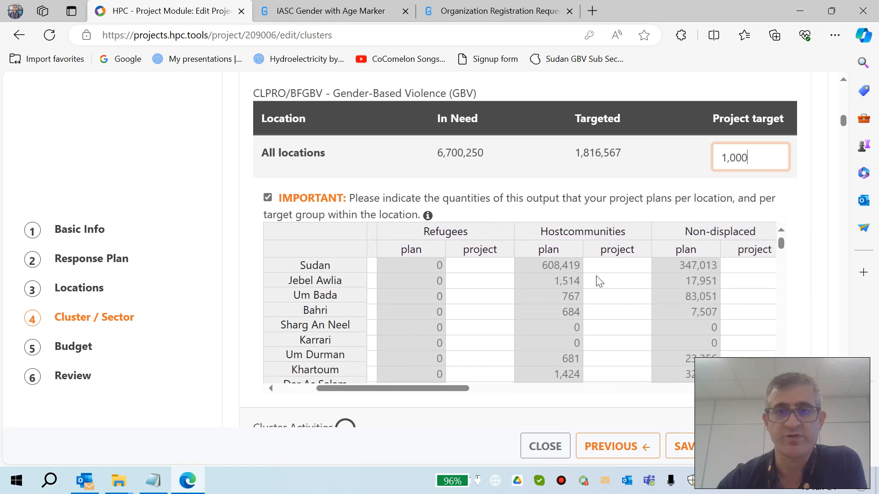
double_click(767, 158)
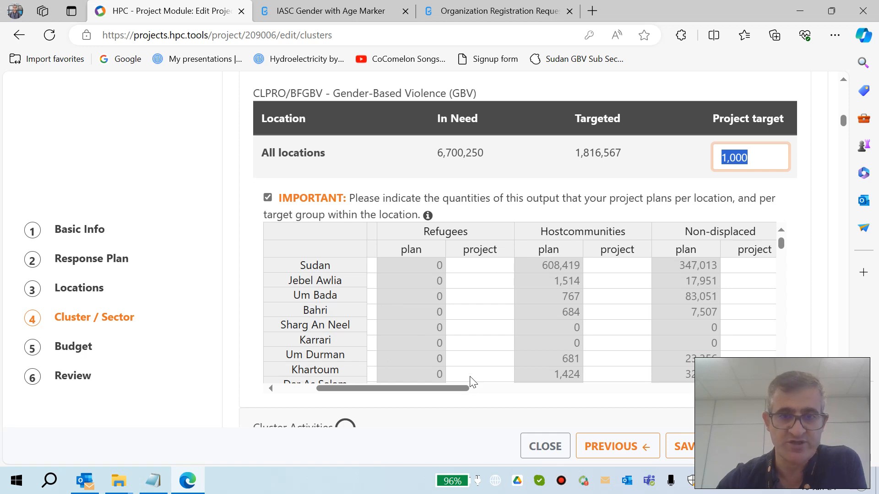
scroll(662, 363, right, 5)
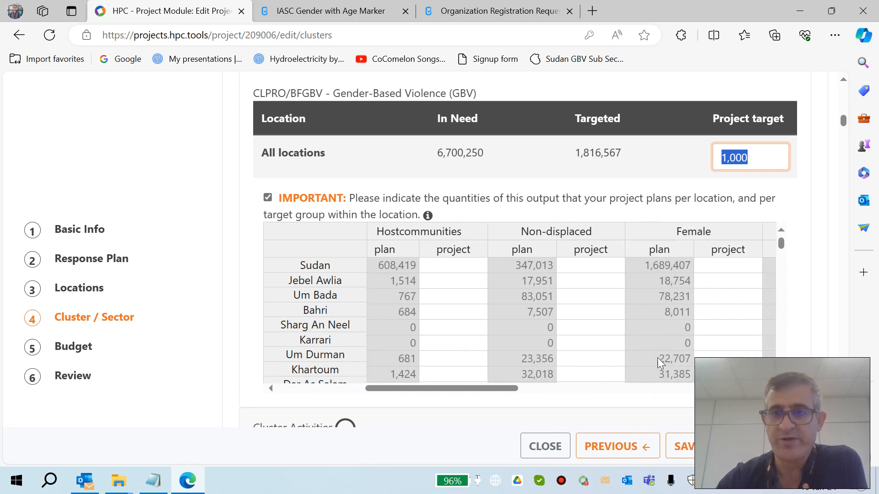
scroll(660, 363, right, 4)
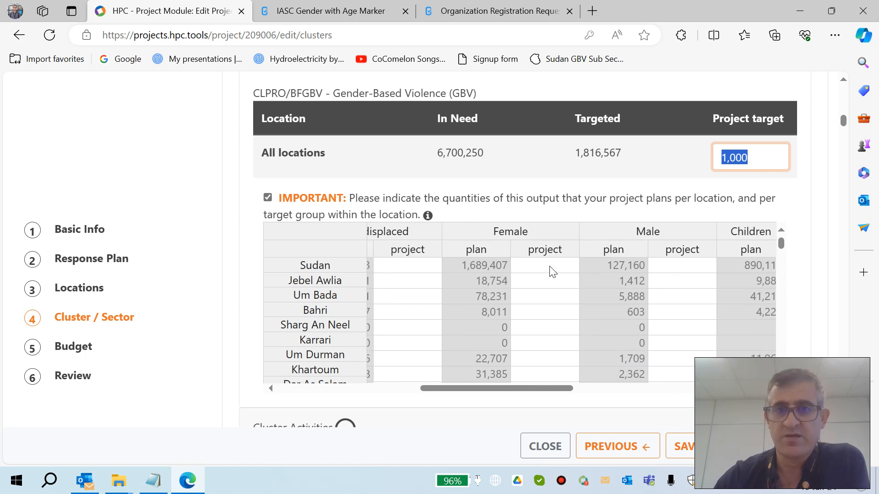
click(759, 156)
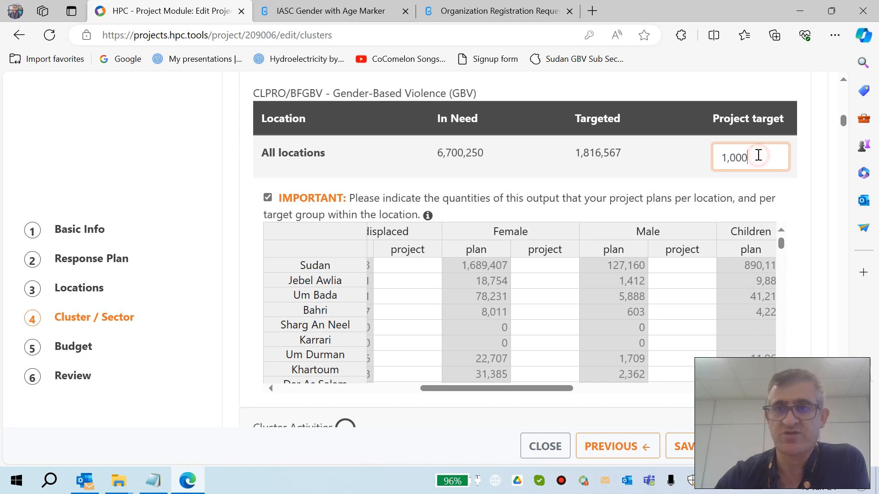
drag(759, 155, 703, 158)
scroll(705, 314, right, 2)
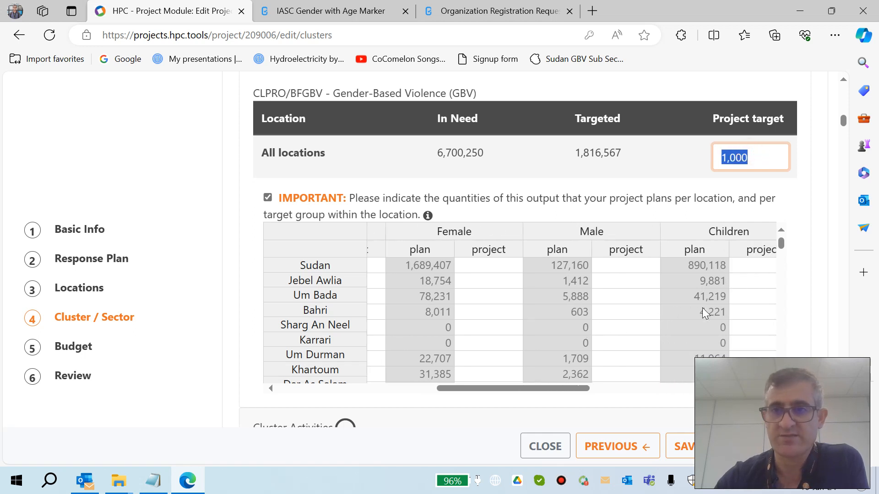
scroll(705, 313, right, 2)
scroll(665, 276, right, 3)
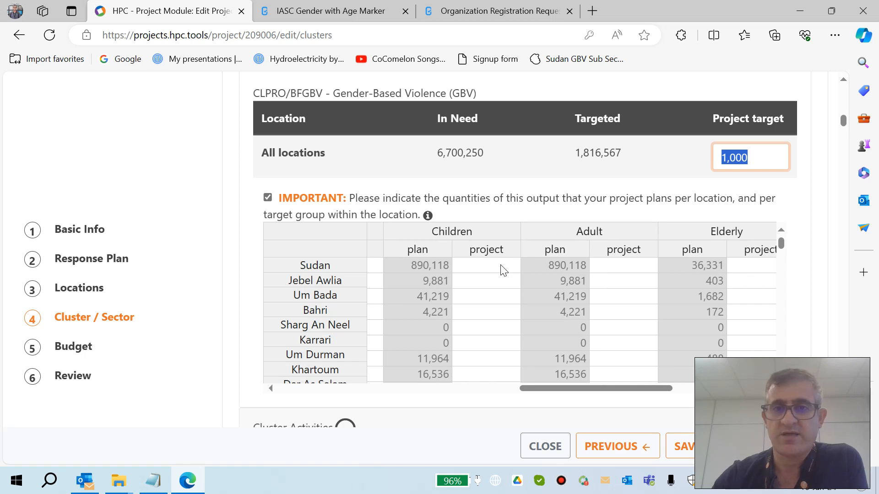
click(504, 271)
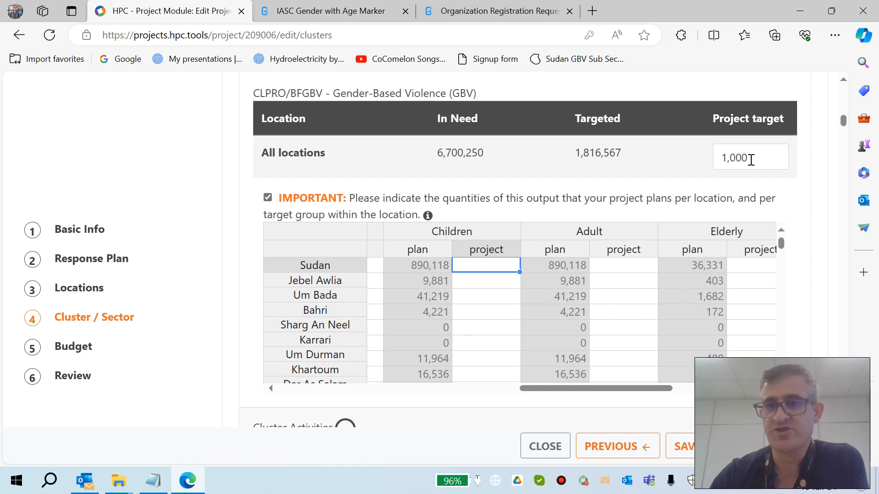
drag(718, 157, 742, 158)
scroll(720, 302, right, 5)
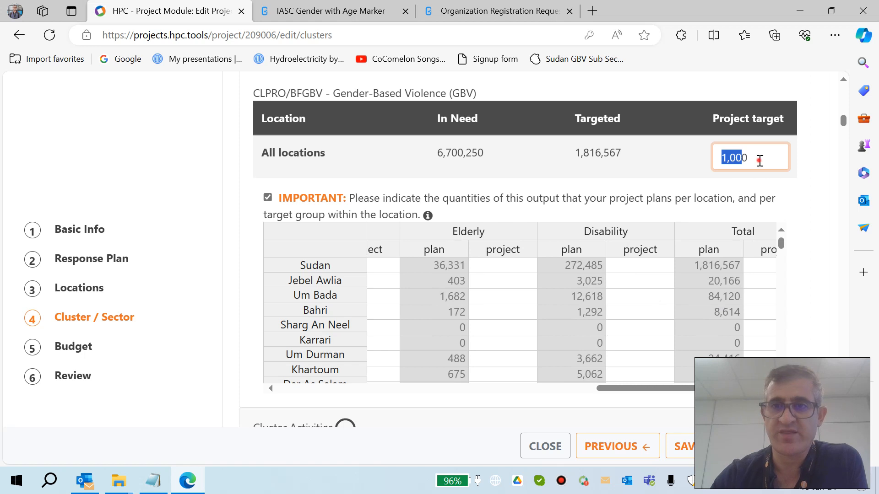
click(760, 162)
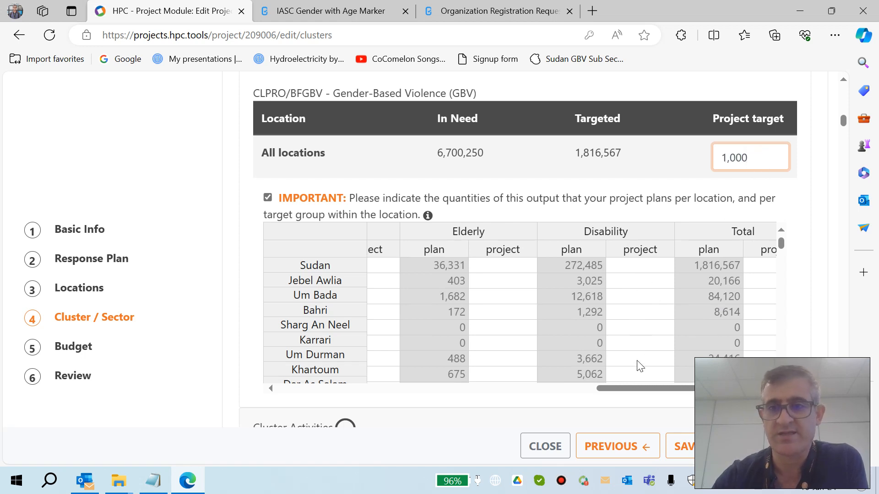
scroll(638, 321, right, 2)
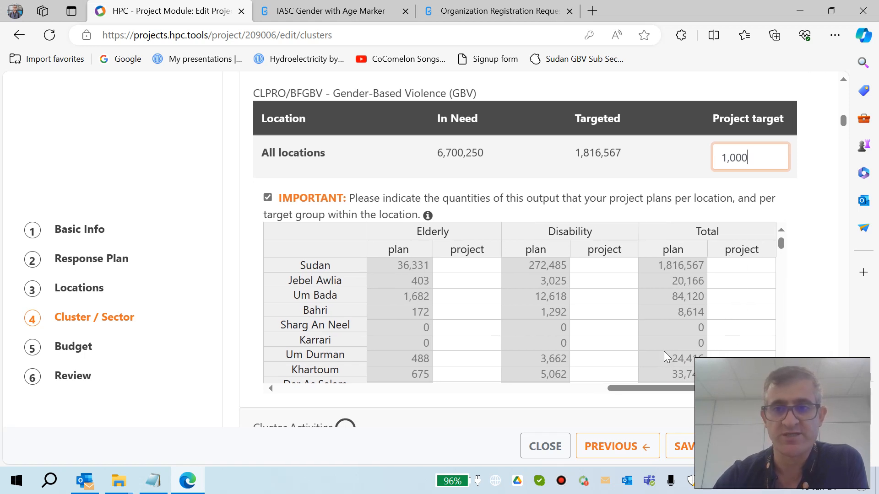
scroll(608, 338, left, 5)
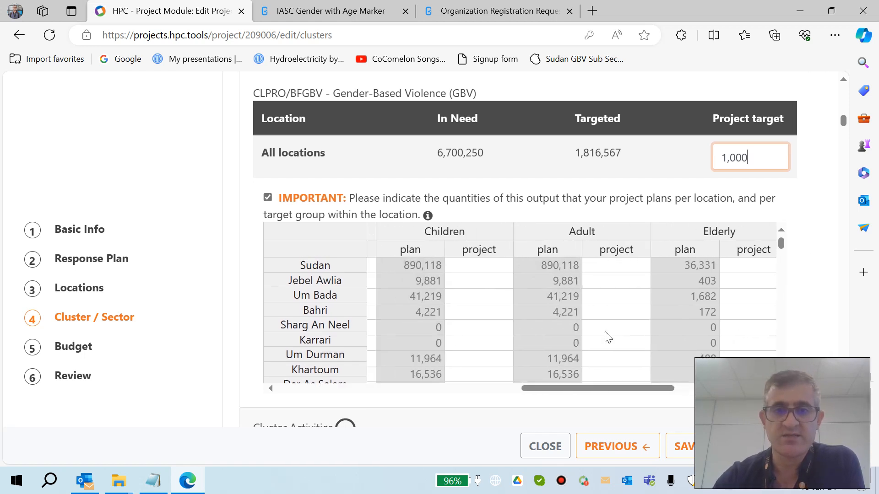
scroll(608, 338, left, 5)
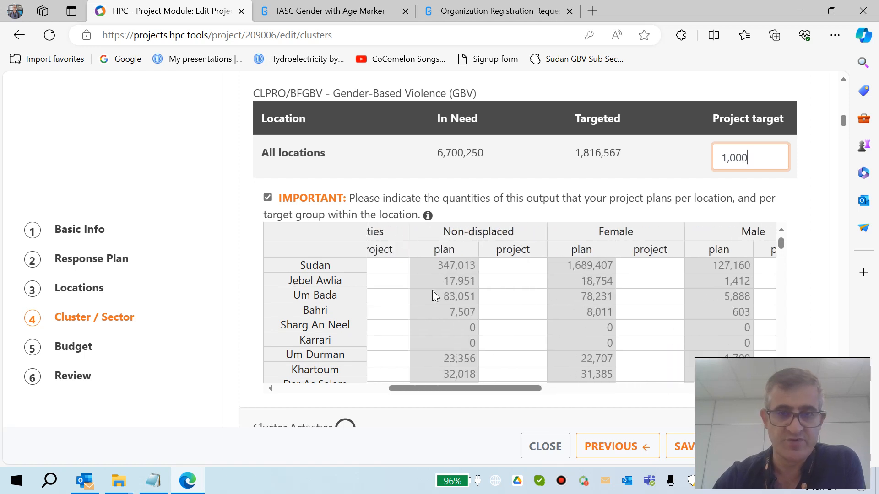
scroll(435, 296, left, 6)
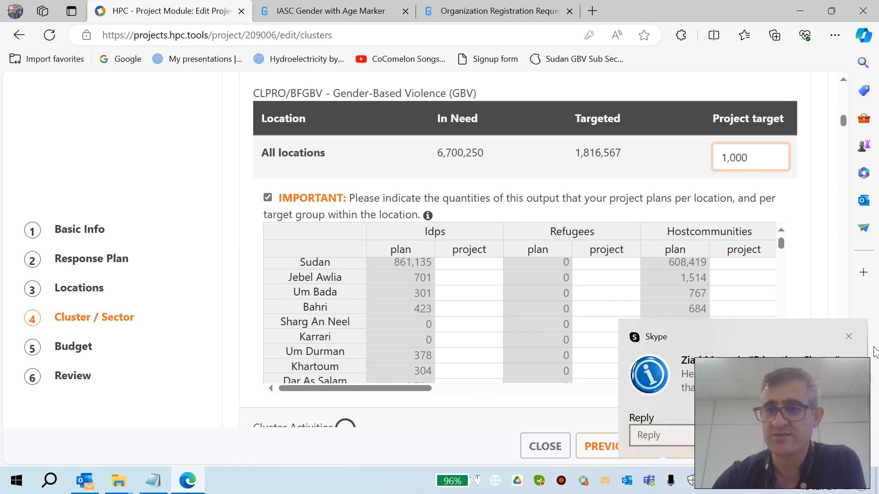
Step: Review the list of cluster activities and their indicators further down the page
click(849, 336)
scroll(433, 265, down, 2)
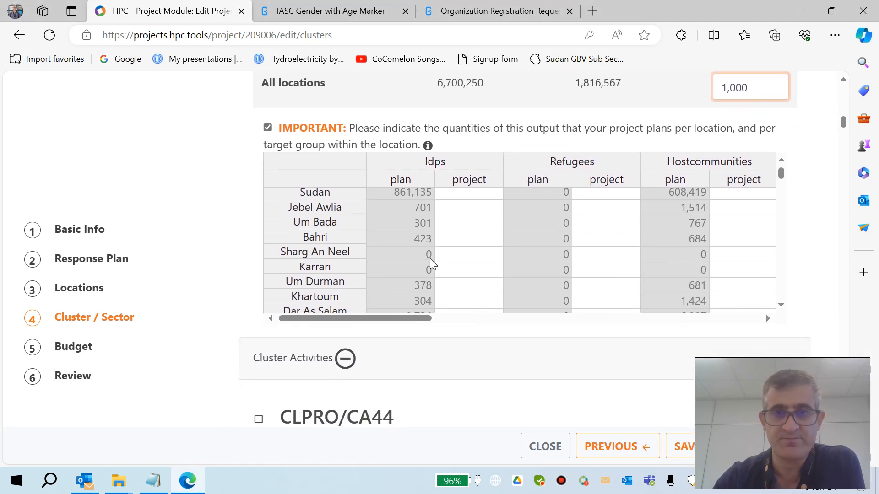
scroll(433, 266, up, 2)
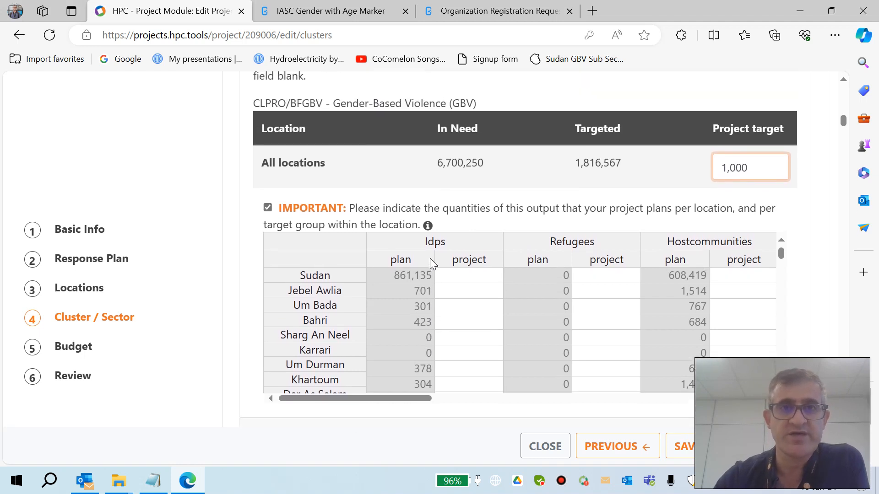
scroll(571, 303, down, 1)
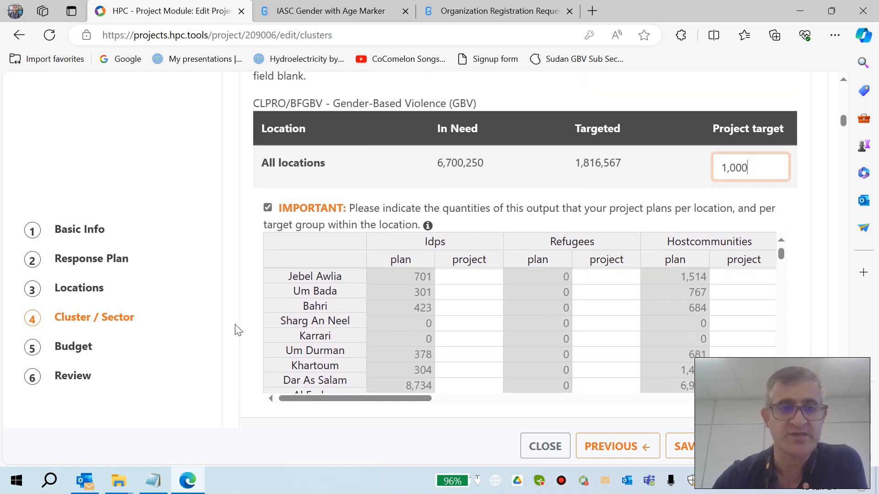
scroll(238, 330, down, 4)
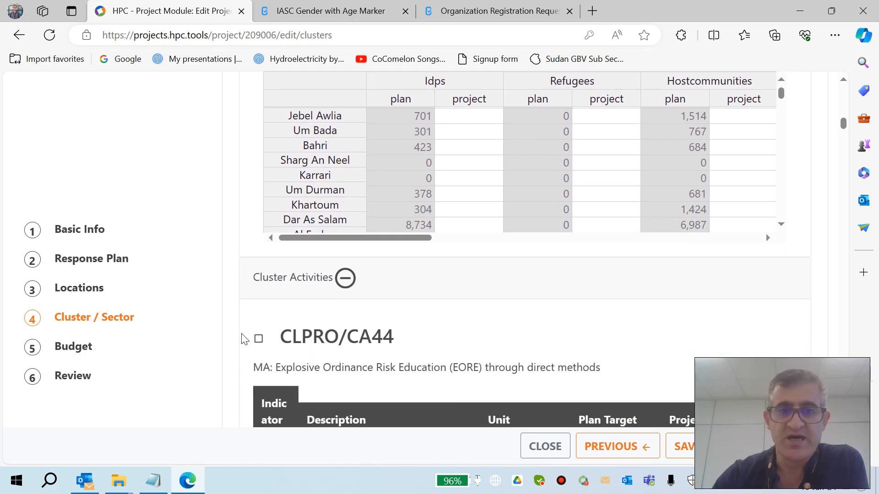
scroll(242, 339, down, 10)
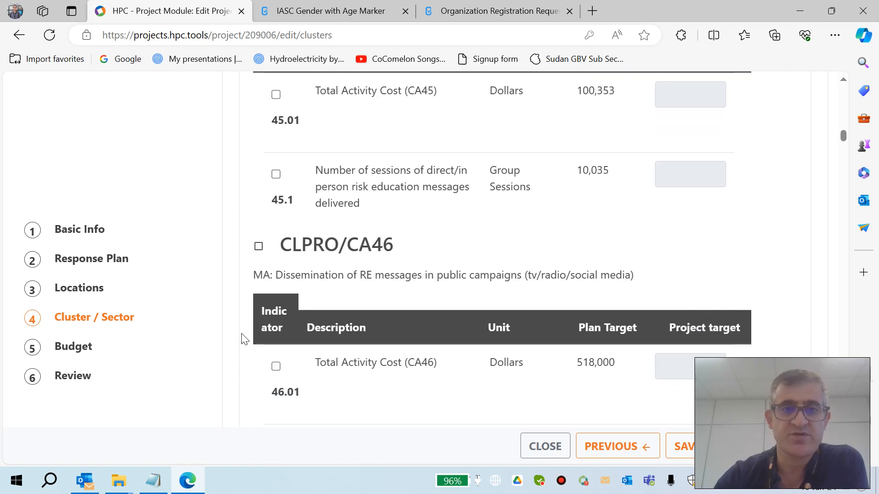
scroll(244, 339, down, 20)
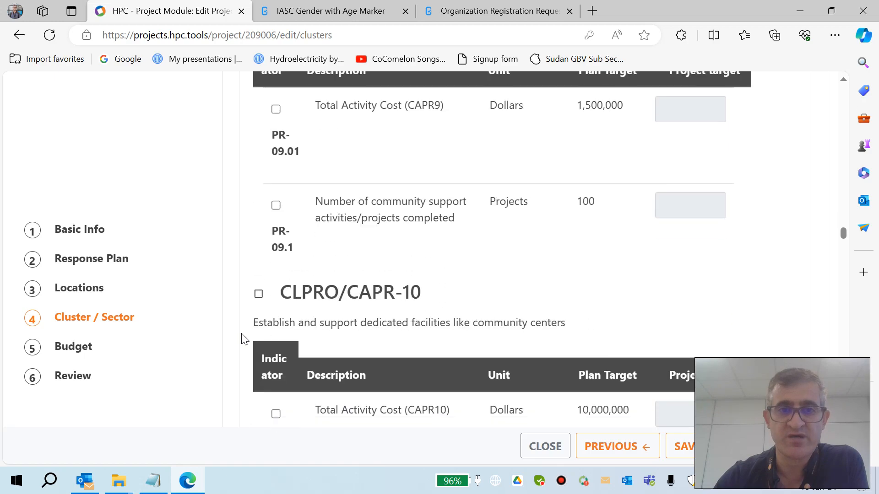
scroll(244, 339, down, 20)
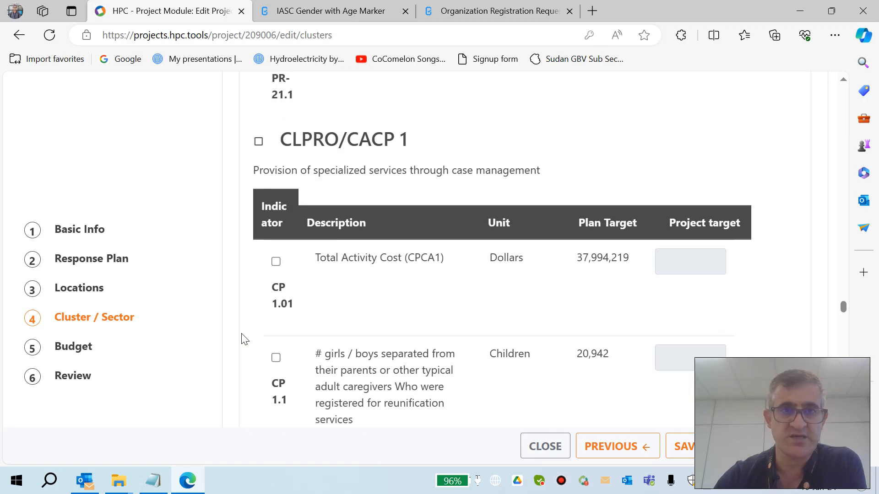
scroll(244, 339, down, 20)
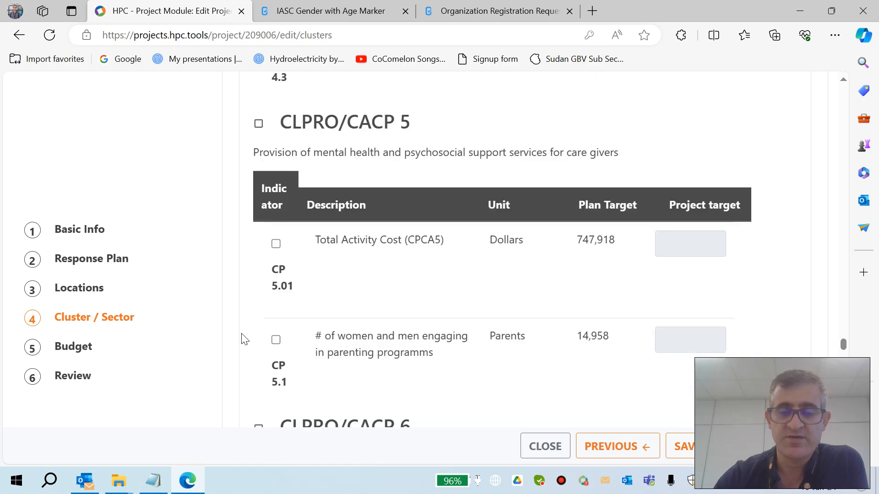
Step: Select the Total Activity Cost indicator under CLPRO/CAGBV-1 and set its project target to 50,000
scroll(244, 339, down, 20)
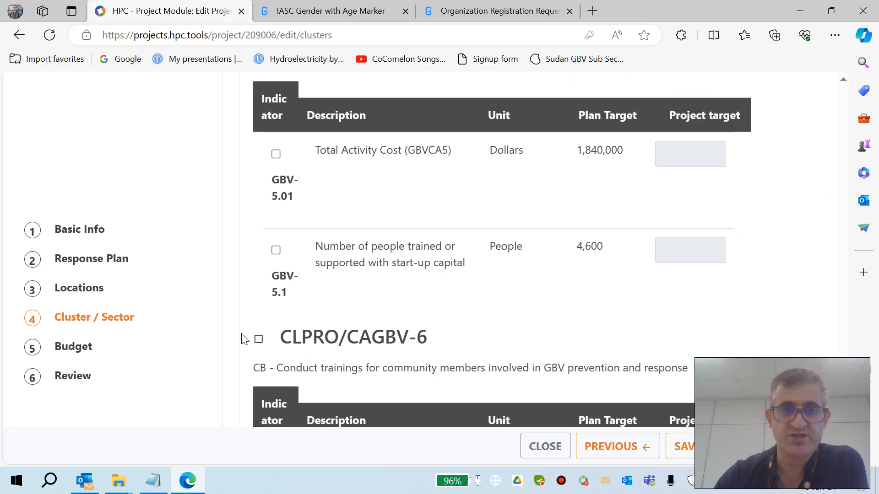
scroll(244, 339, up, 20)
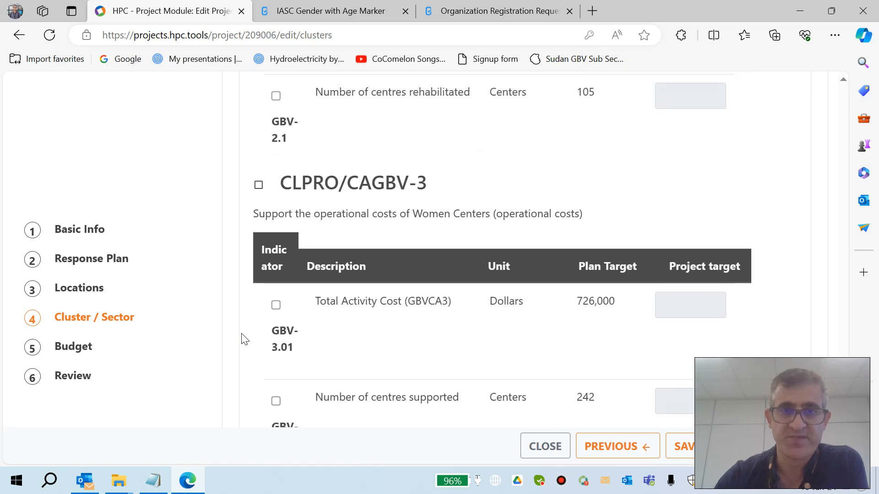
scroll(244, 340, up, 8)
scroll(244, 339, down, 13)
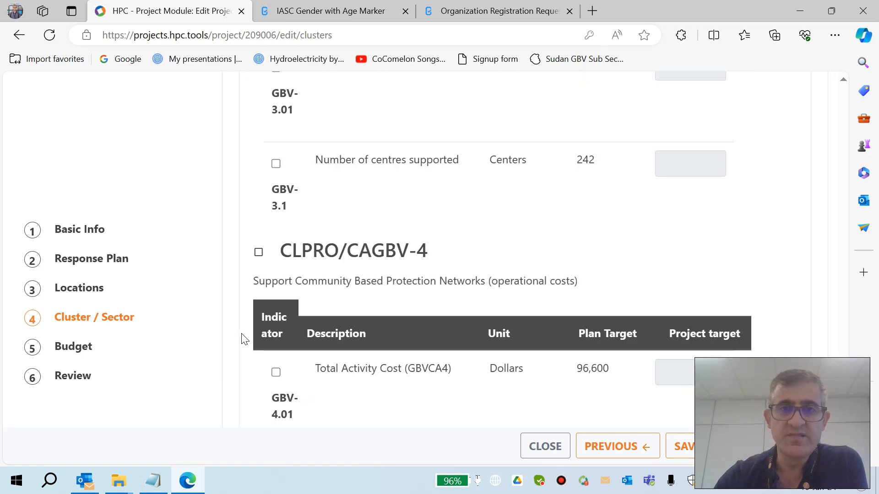
scroll(244, 339, up, 12)
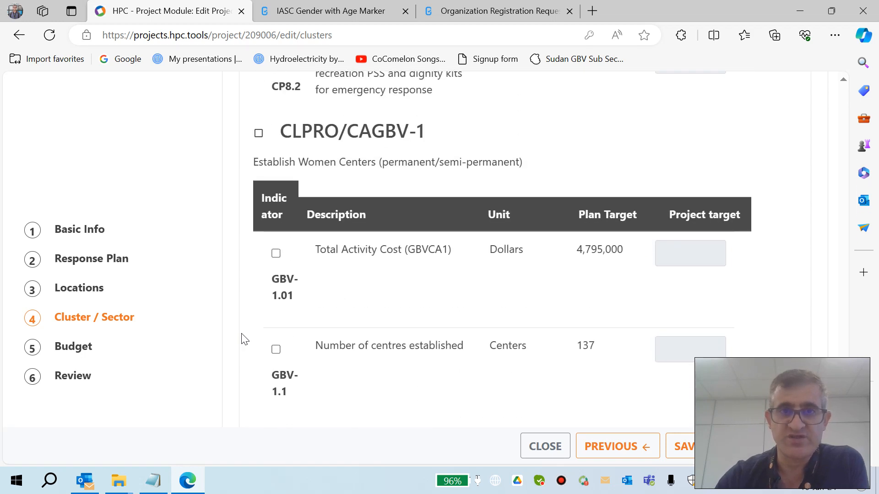
click(276, 255)
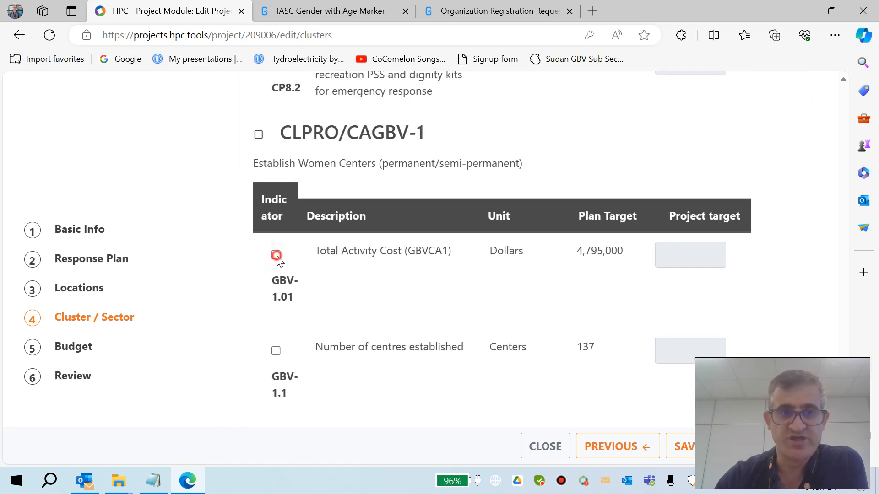
click(683, 260)
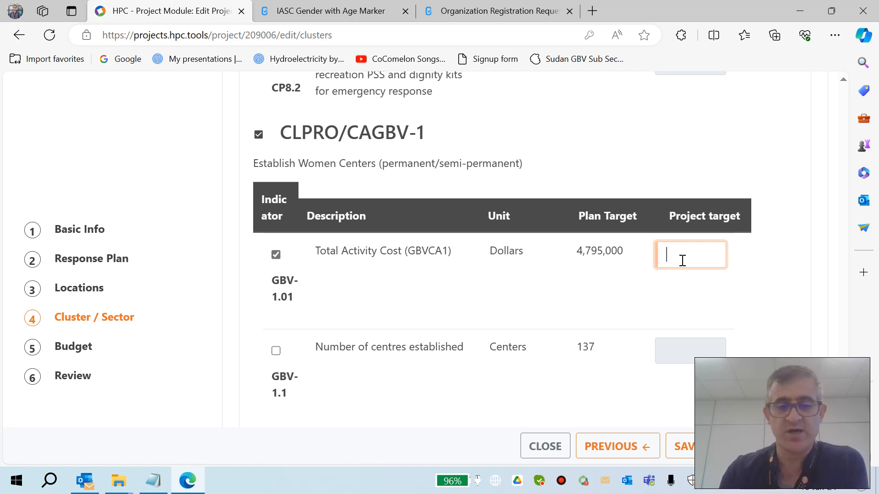
text(000)
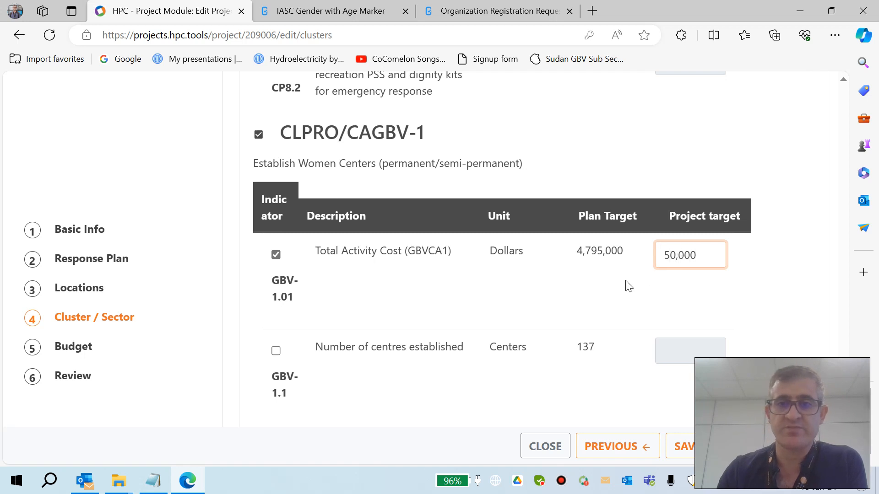
Step: Select the Number of centres established indicator under CLPRO/CAGBV-1 and set its project target to 2
click(276, 351)
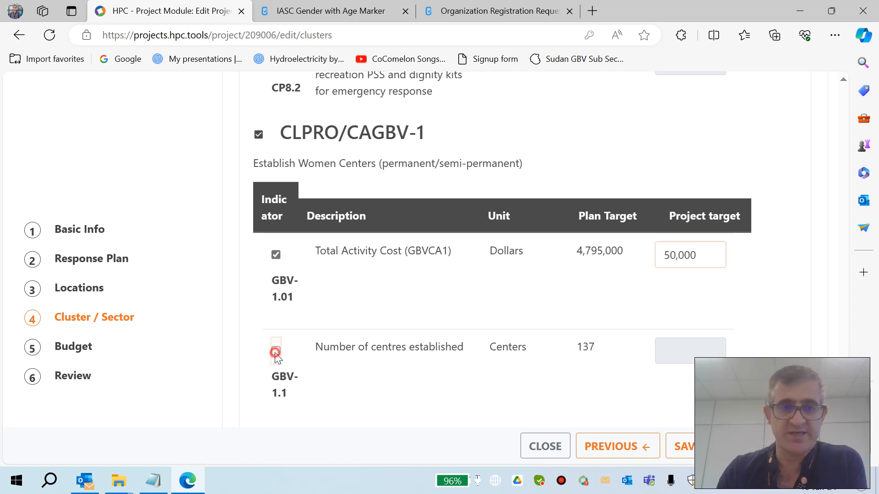
click(681, 356)
text(2)
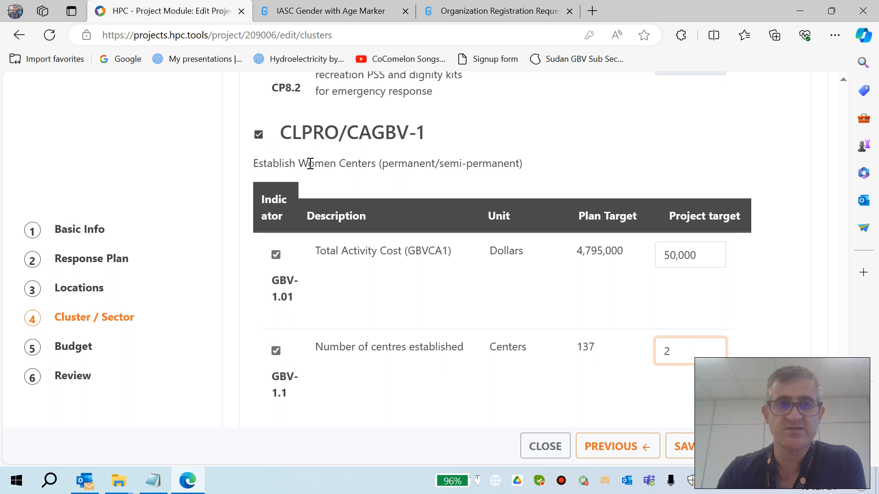
drag(310, 163, 441, 162)
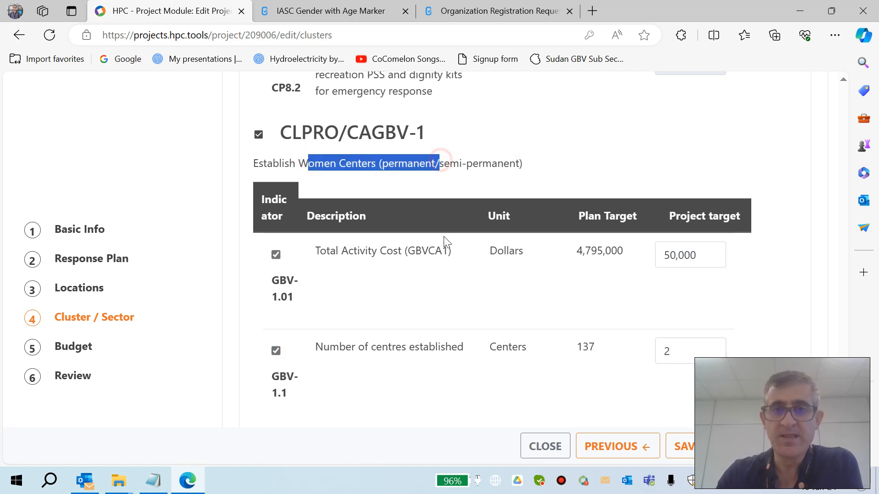
Step: Enter a project quantity of 1 for Dar As Salam and Al Fasher in the CAGBV-1 per-location table
scroll(460, 345, down, 2)
scroll(460, 345, down, 3)
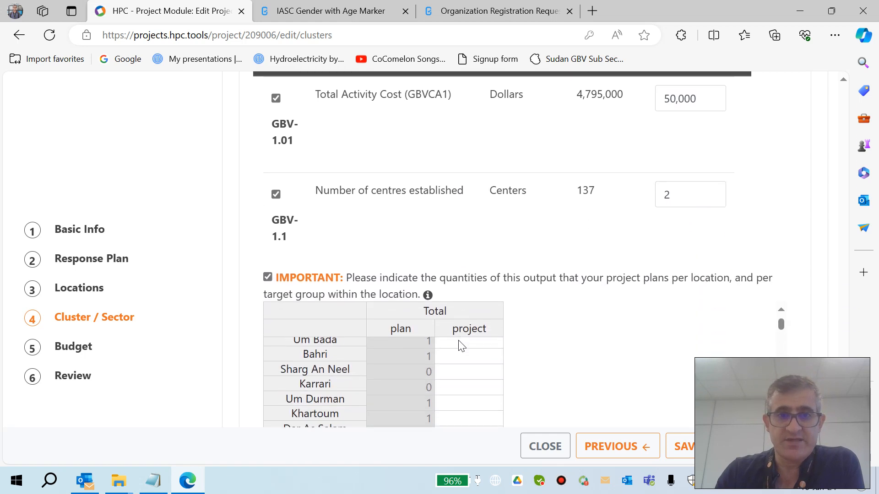
scroll(624, 403, up, 3)
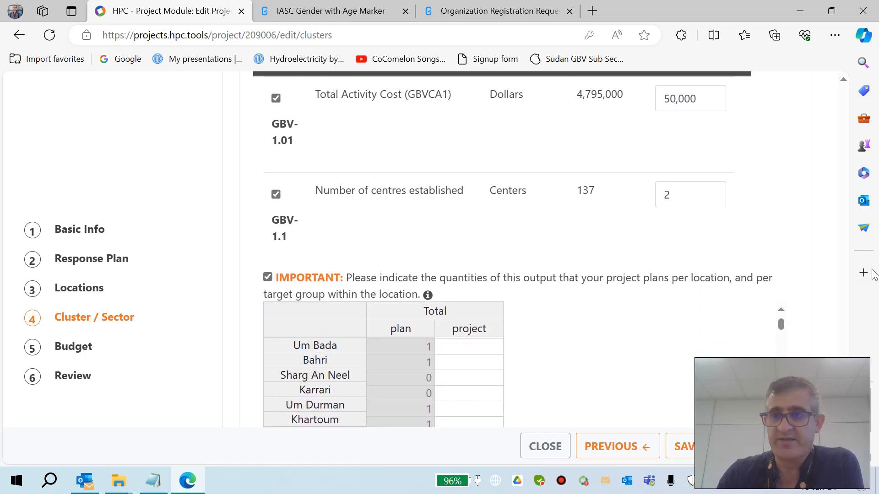
scroll(844, 335, down, 3)
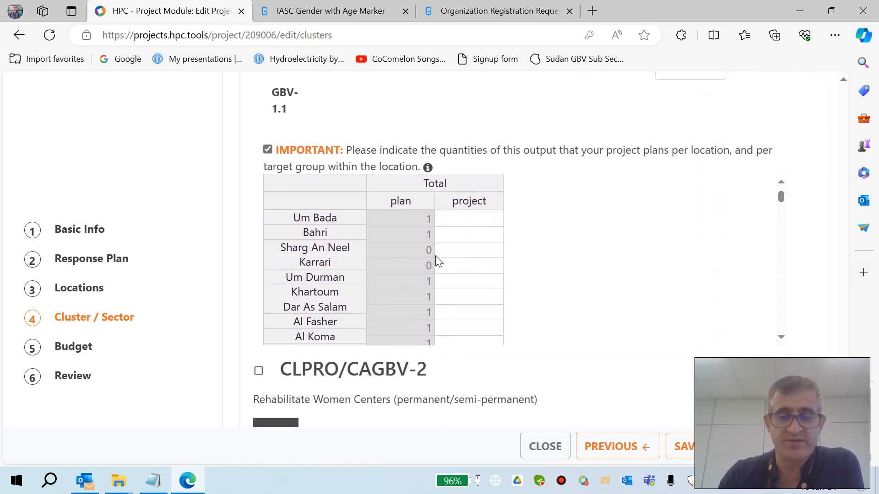
scroll(397, 266, up, 3)
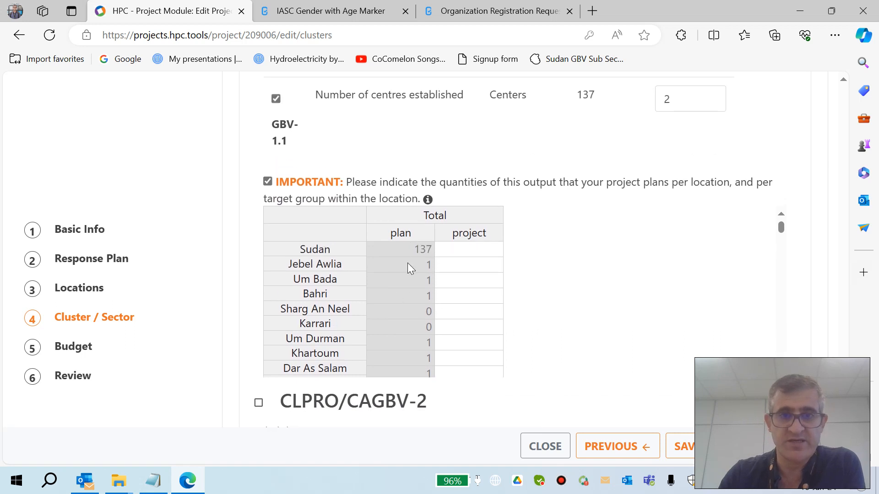
click(466, 265)
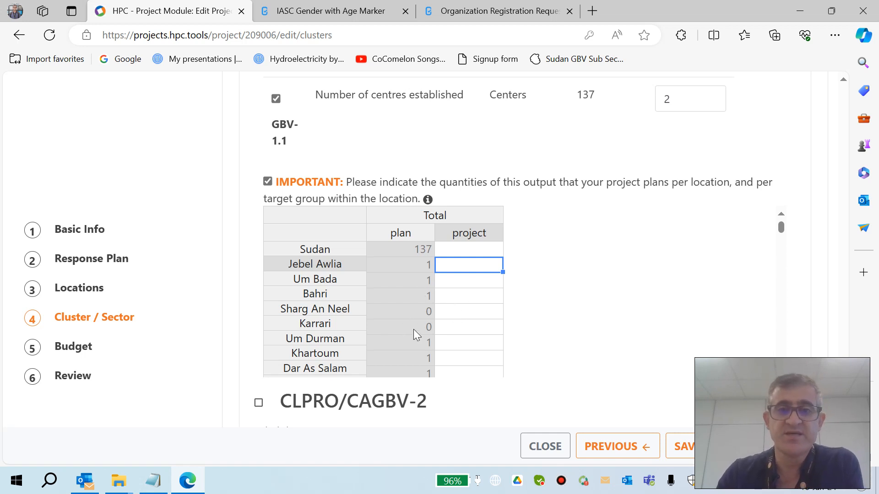
scroll(416, 330, down, 1)
scroll(416, 331, down, 3)
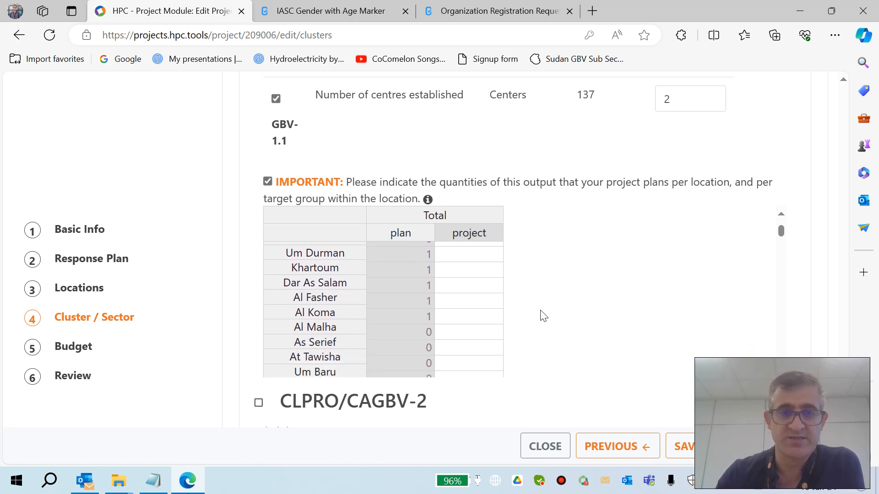
click(472, 286)
text(1)
click(472, 300)
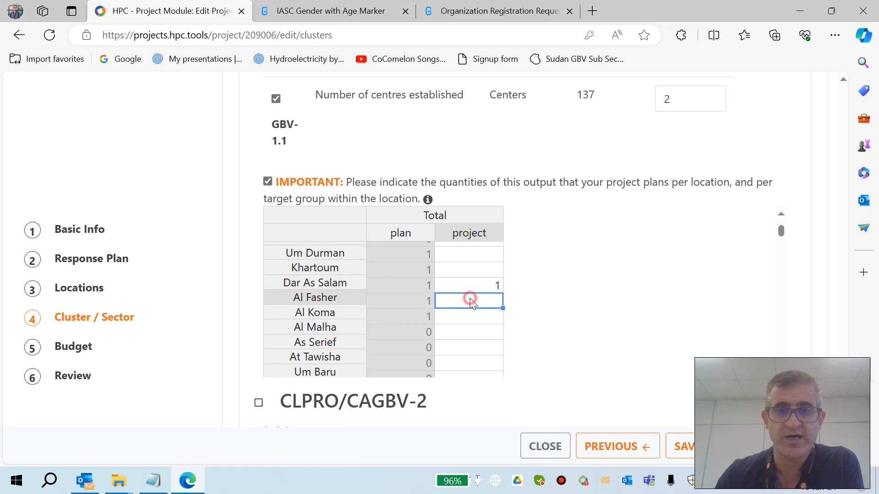
click(608, 315)
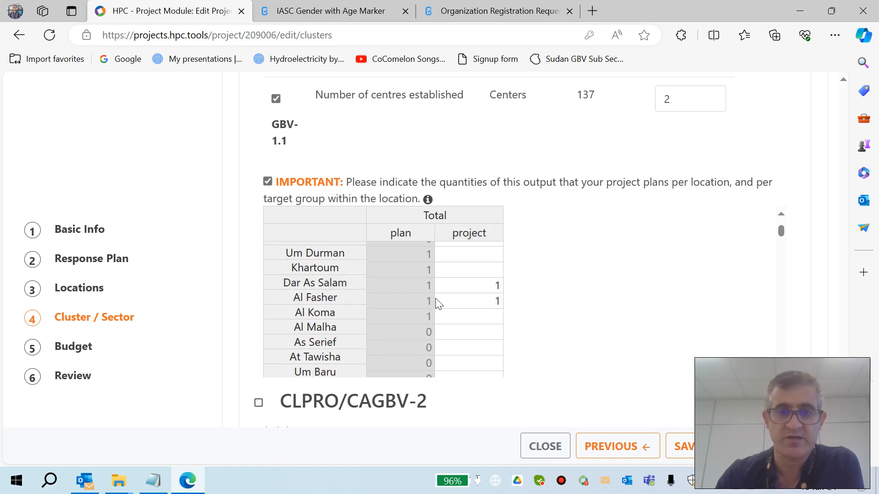
Step: Review the remaining GBV activities from CLPRO/CAGBV-2 to CAGBV14 and their indicators
scroll(631, 336, up, 1)
scroll(630, 336, up, 4)
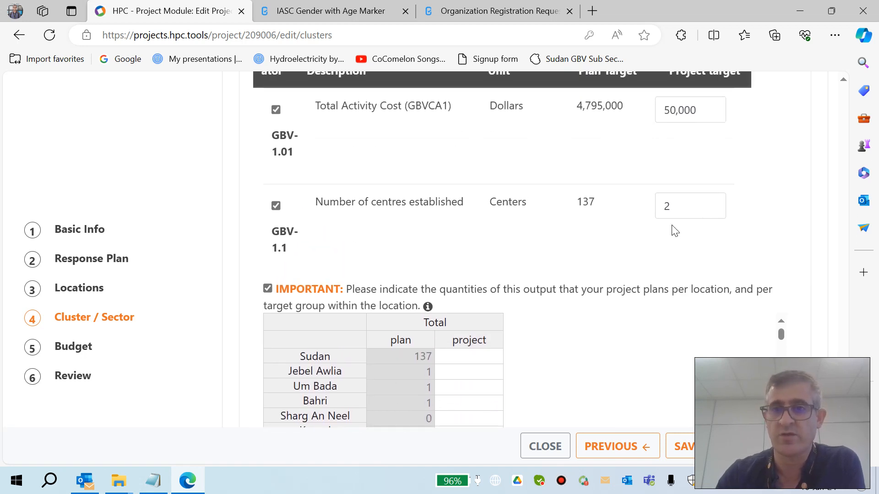
double_click(675, 203)
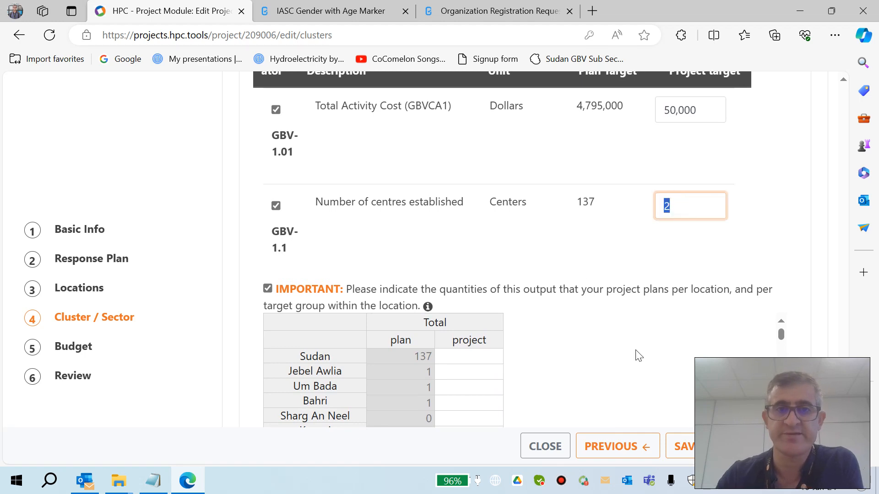
scroll(636, 355, down, 4)
scroll(639, 356, down, 4)
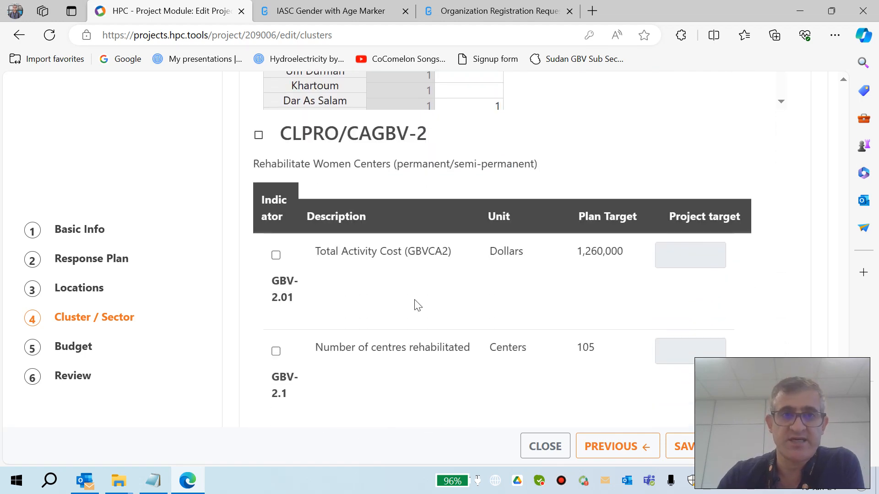
scroll(418, 306, down, 6)
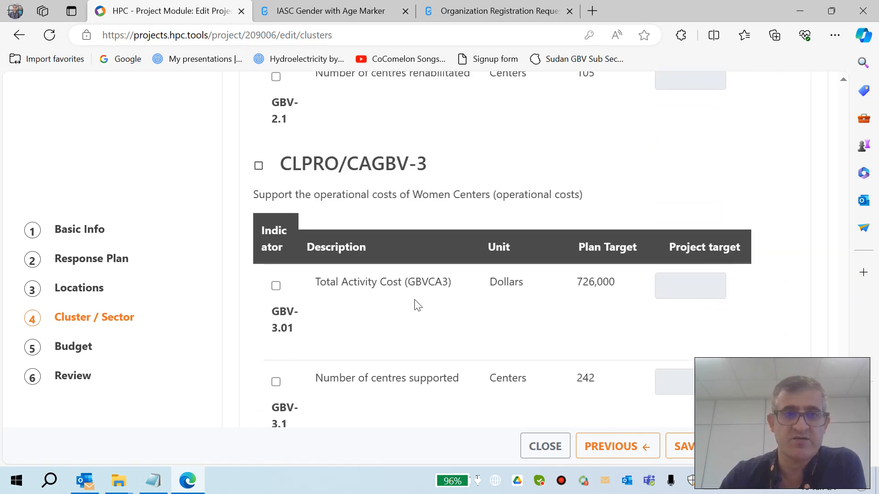
scroll(418, 305, down, 1)
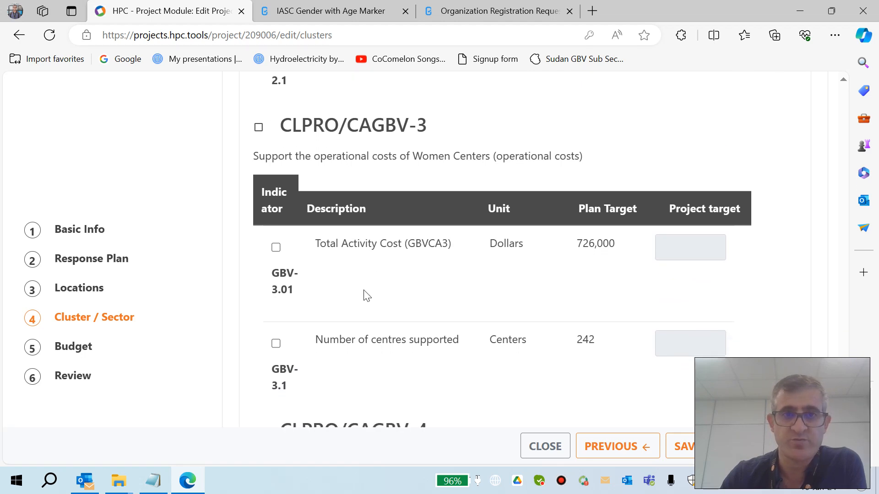
scroll(367, 295, down, 5)
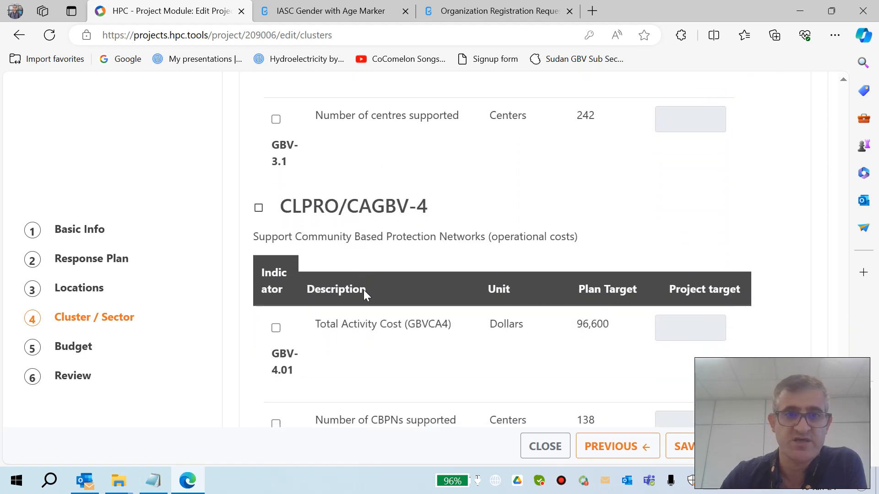
scroll(364, 290, down, 13)
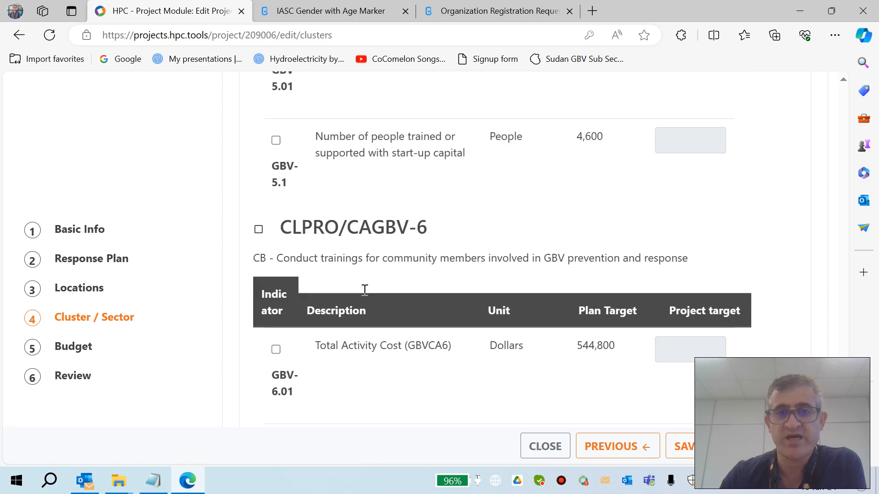
scroll(365, 289, down, 20)
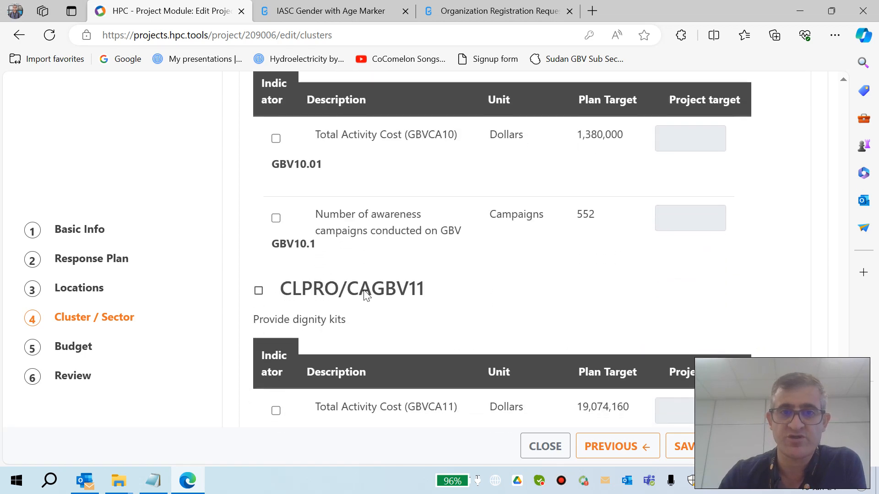
scroll(365, 293, down, 20)
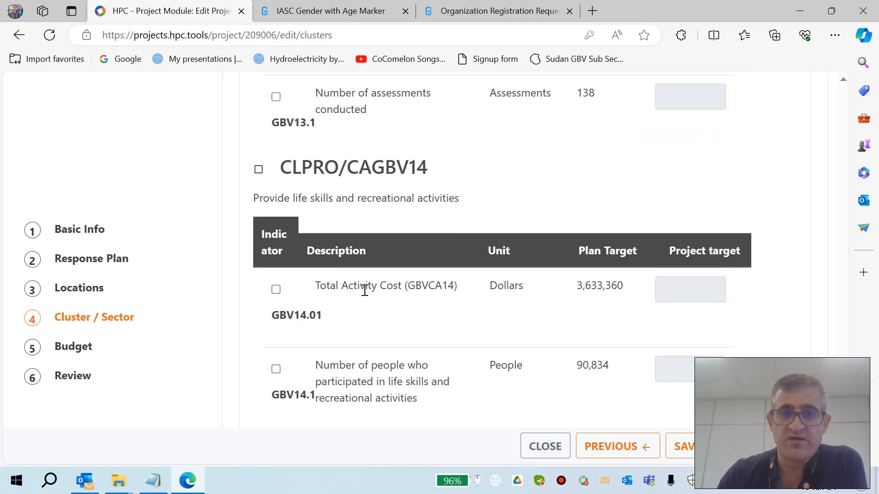
scroll(364, 290, up, 5)
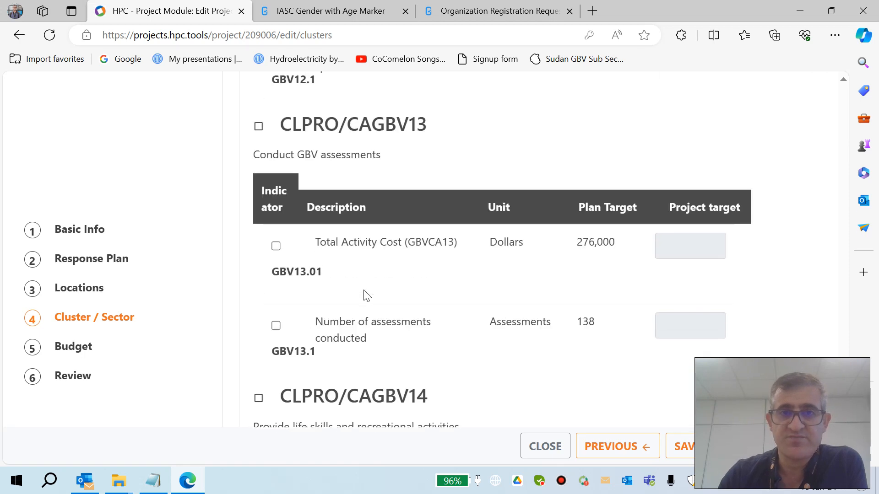
scroll(364, 290, up, 9)
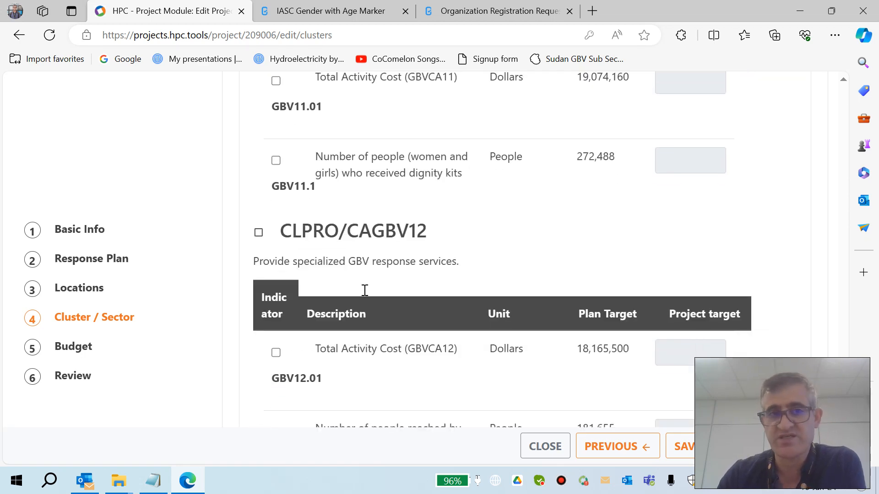
scroll(364, 290, down, 9)
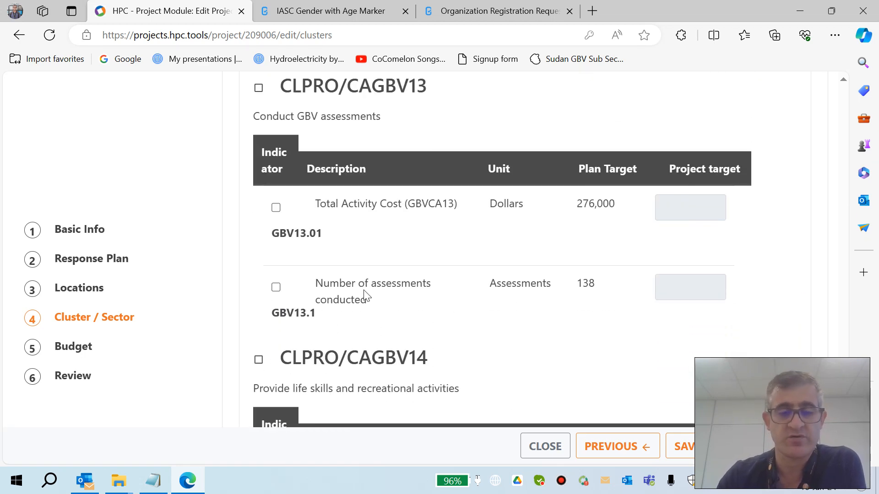
scroll(365, 295, down, 4)
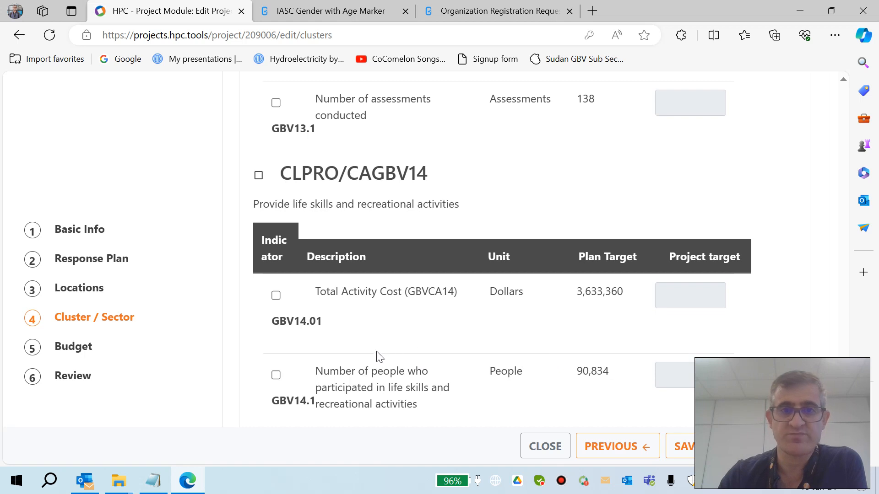
Step: Save and continue to the Budget step, then name the first budget line item line 1
click(746, 446)
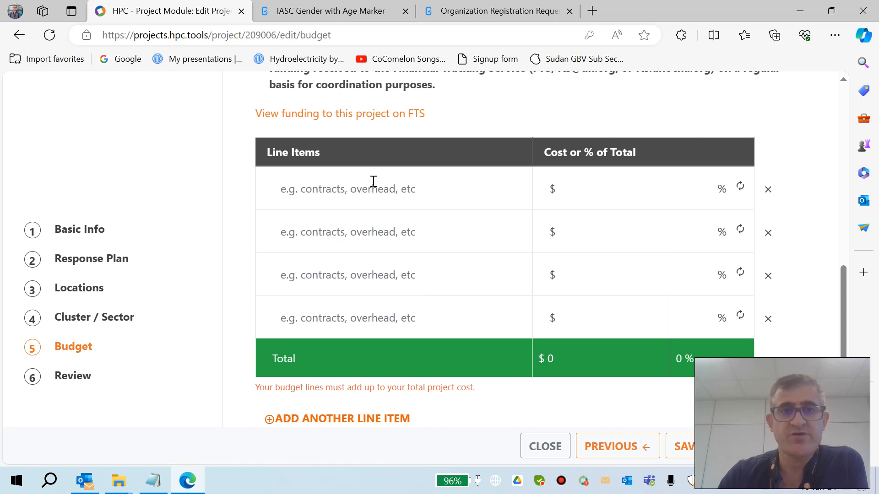
click(373, 182)
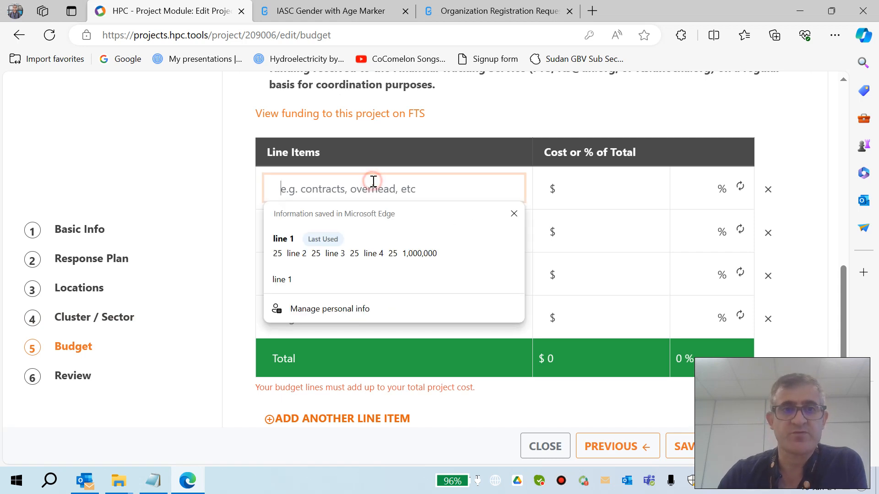
click(327, 202)
click(327, 201)
text(line)
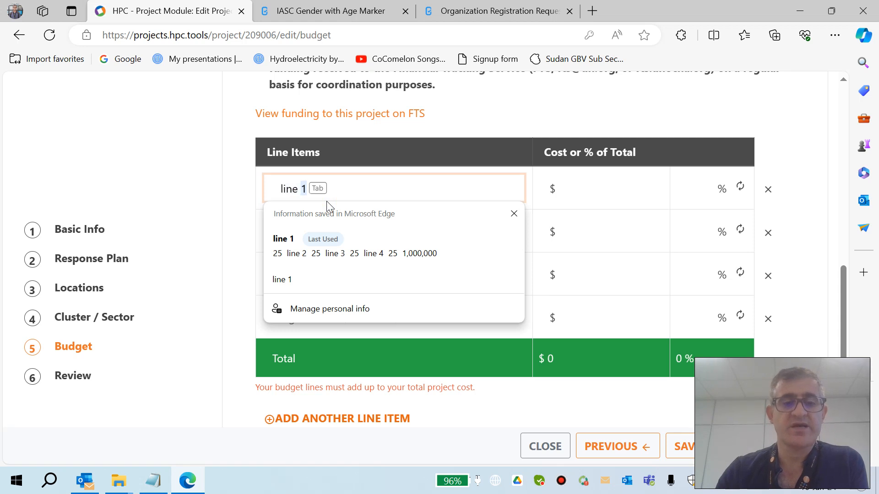
key(Tab)
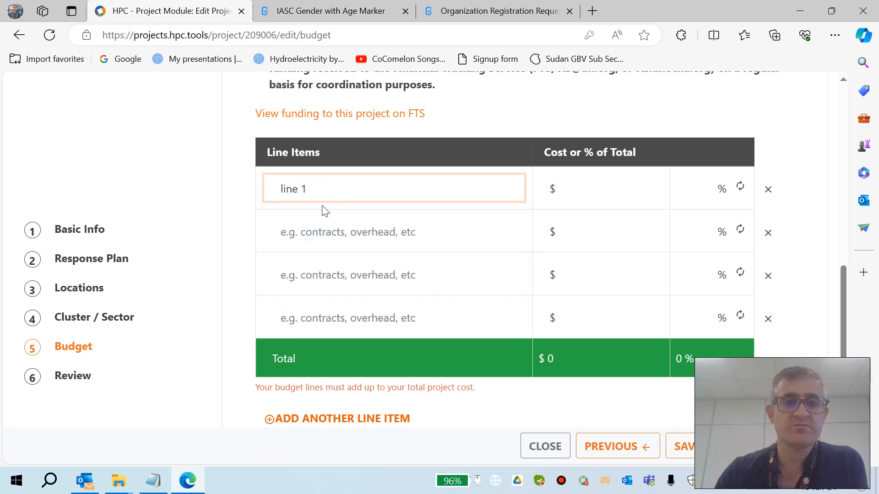
Step: Name the next budget line items line 2, line 3 and line 4, each with a cost of 25
click(314, 220)
text(line)
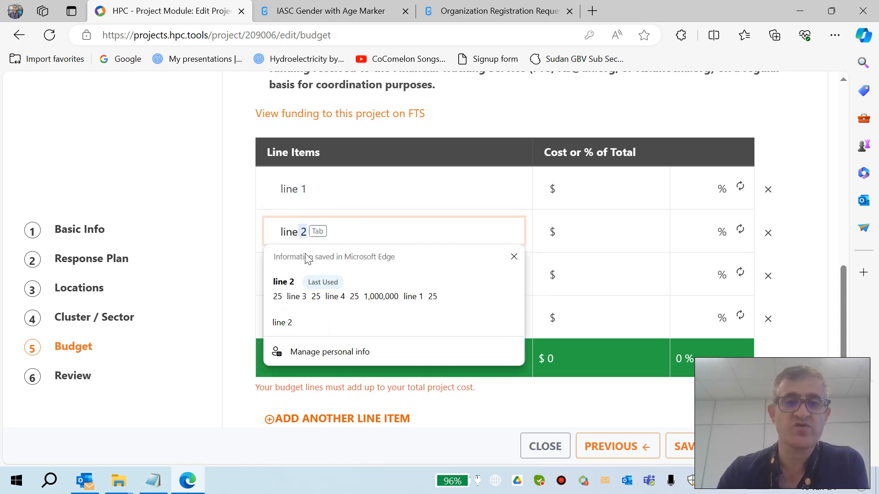
click(231, 275)
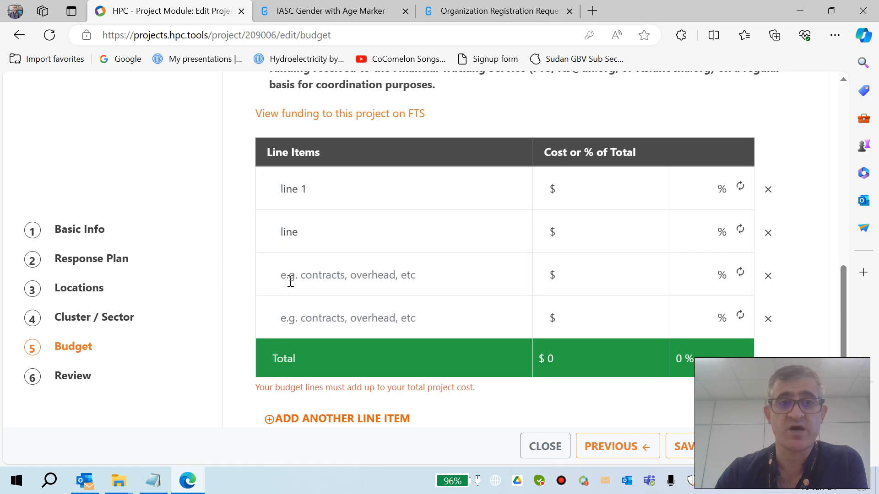
click(291, 277)
click(329, 220)
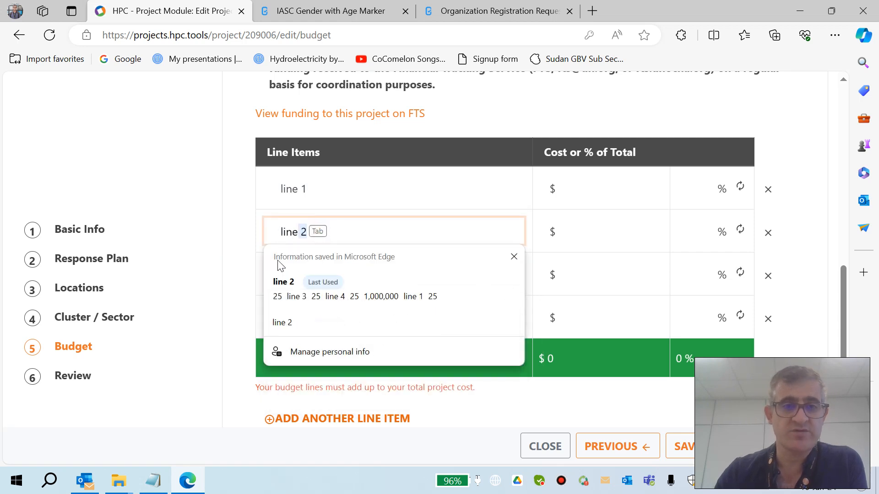
key(Tab)
click(308, 279)
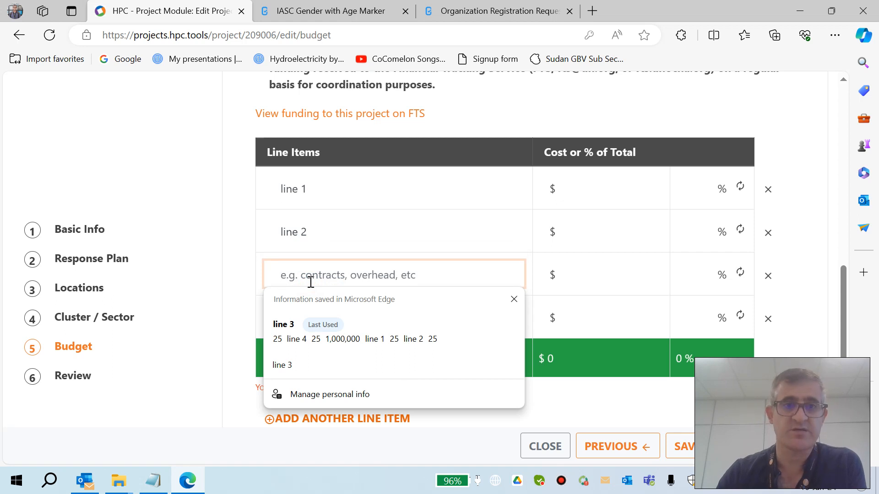
click(292, 334)
click(298, 318)
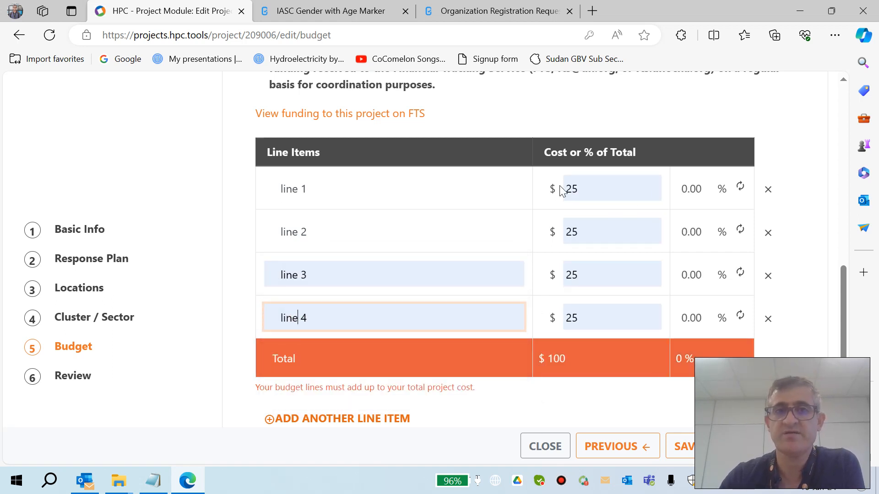
Step: Tick the acknowledgement to report funding received to the Financial Tracking Service
scroll(562, 191, up, 3)
drag(370, 144, 263, 136)
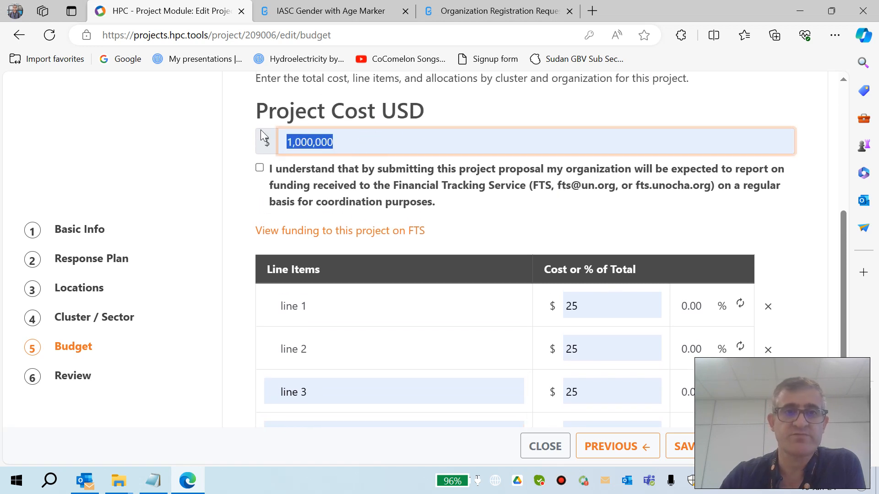
click(344, 138)
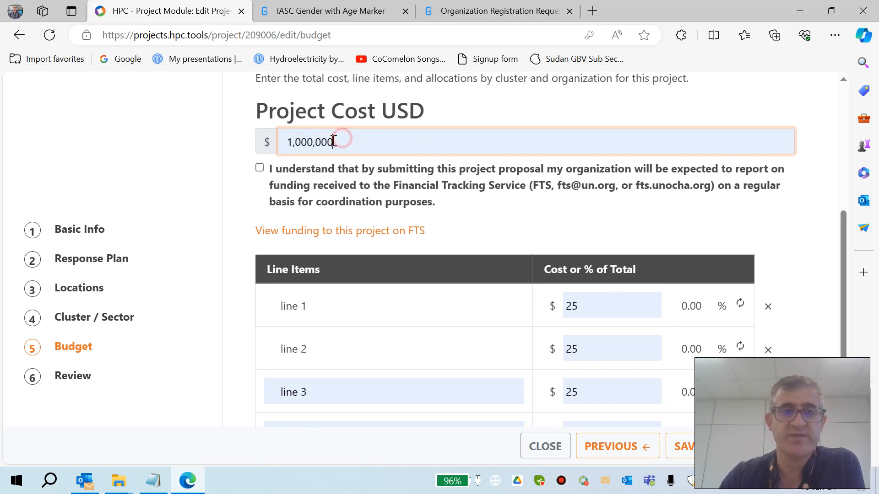
click(261, 168)
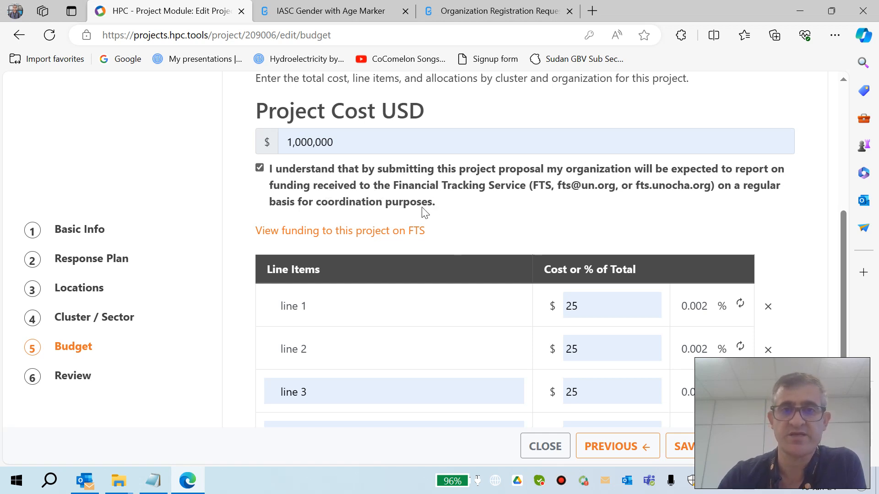
drag(428, 231, 309, 192)
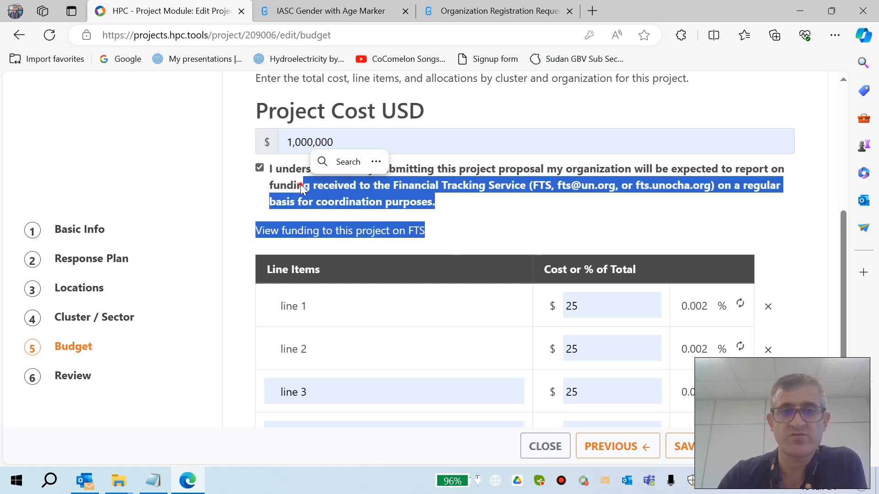
click(432, 238)
scroll(432, 237, down, 3)
scroll(433, 238, up, 1)
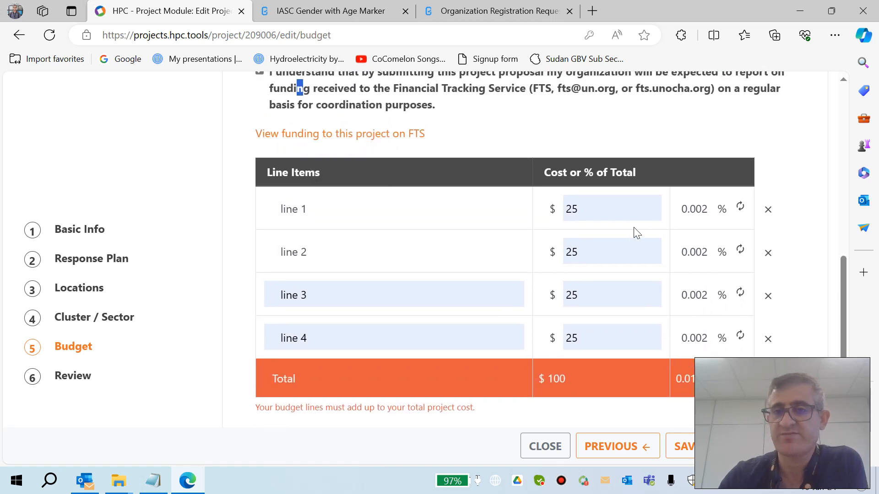
Step: Set line 1's cost to 250,000 and its share to 25% of the total
click(695, 212)
double_click(695, 211)
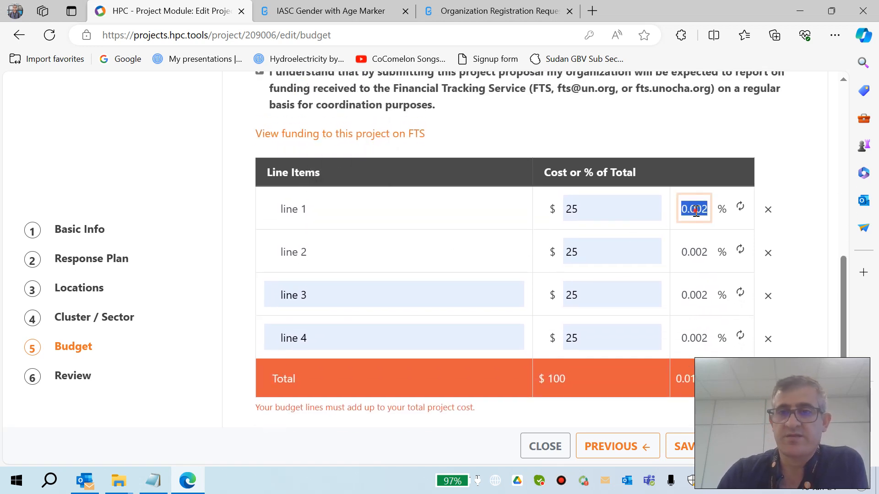
click(606, 206)
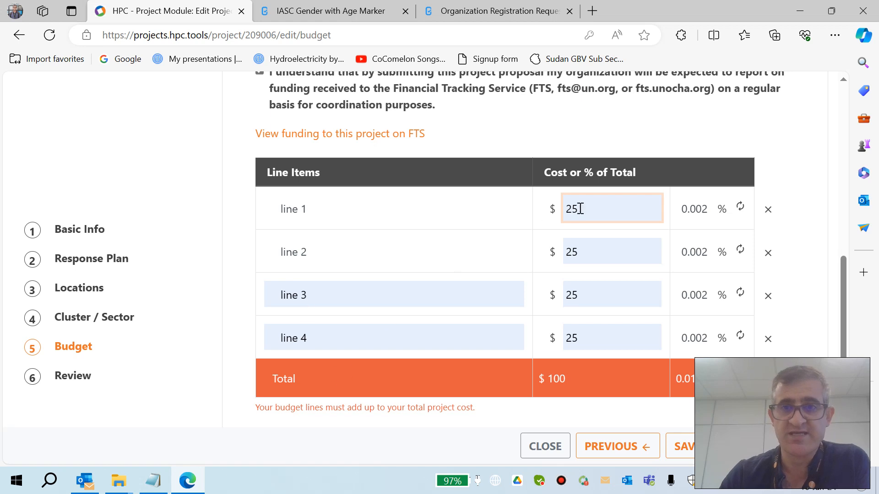
scroll(374, 200, up, 2)
scroll(374, 200, down, 1)
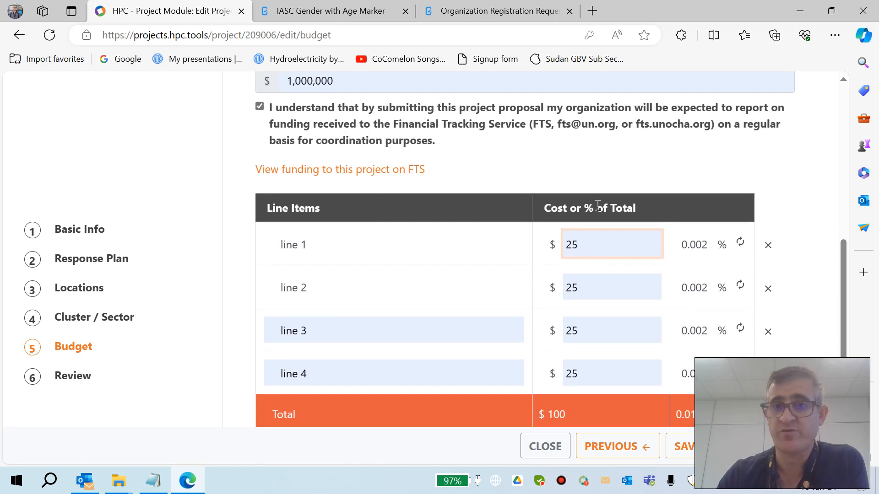
text(0000)
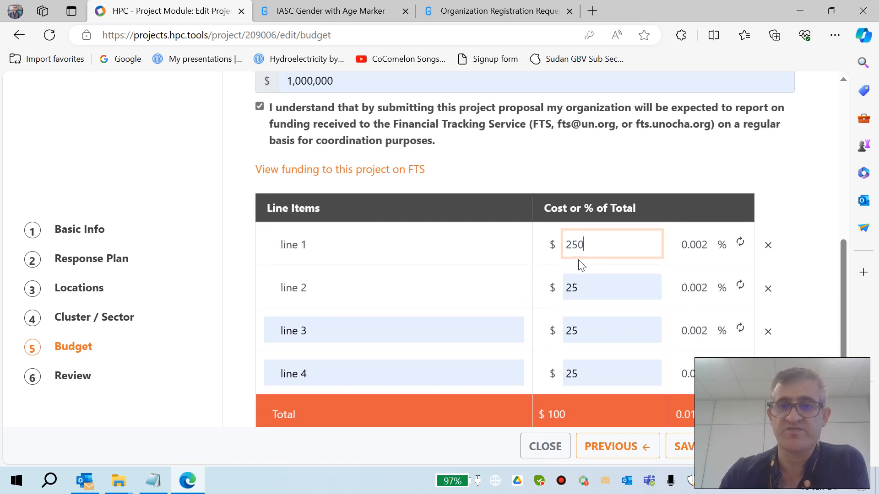
click(583, 285)
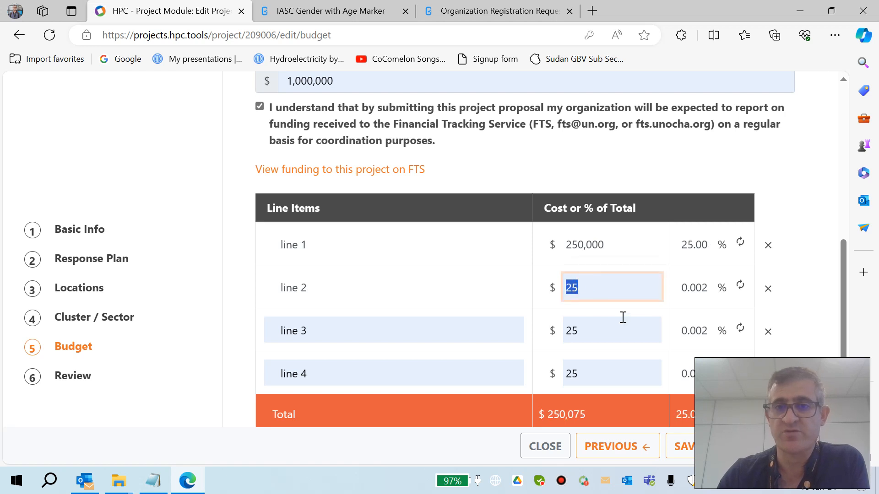
click(695, 244)
text(2)
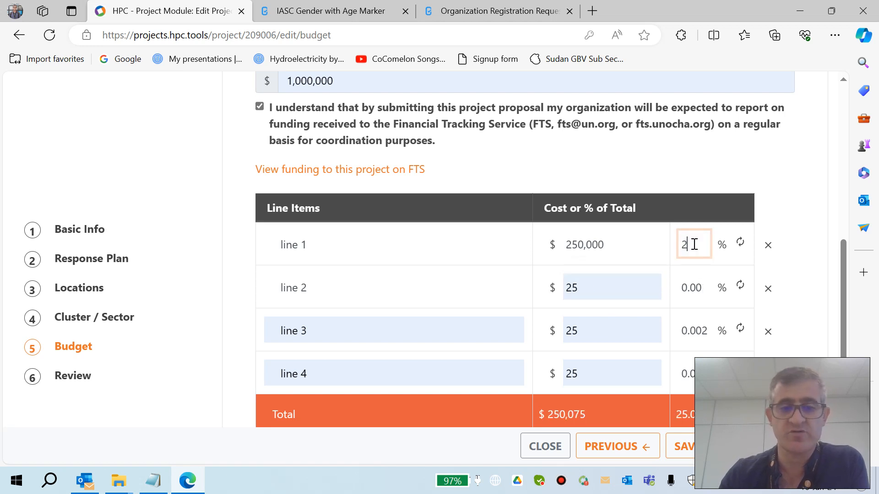
text(5)
Step: Set line 2, line 3 and line 4 each to 25% of the total project cost
click(692, 286)
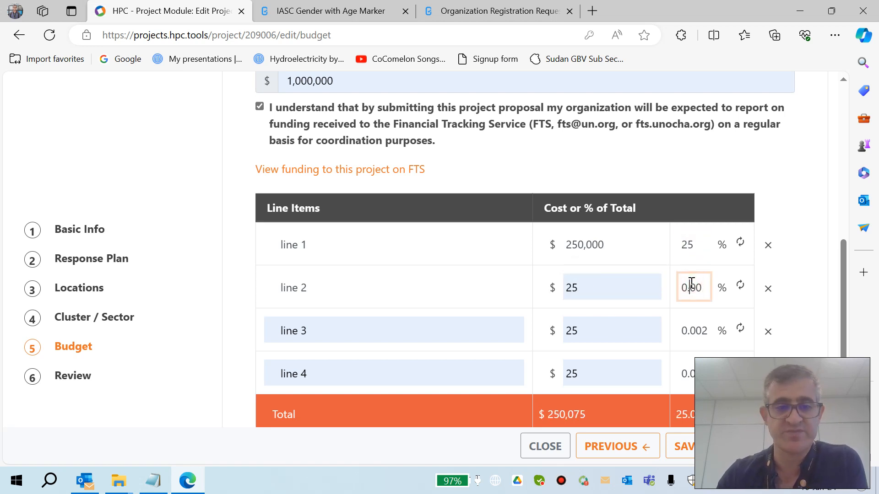
key(BackSpace)
key(BackSpace)
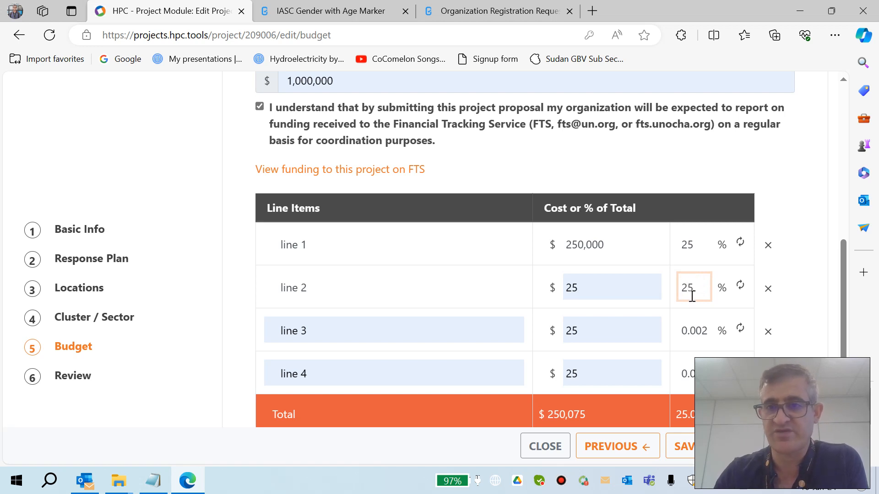
click(697, 322)
text(25)
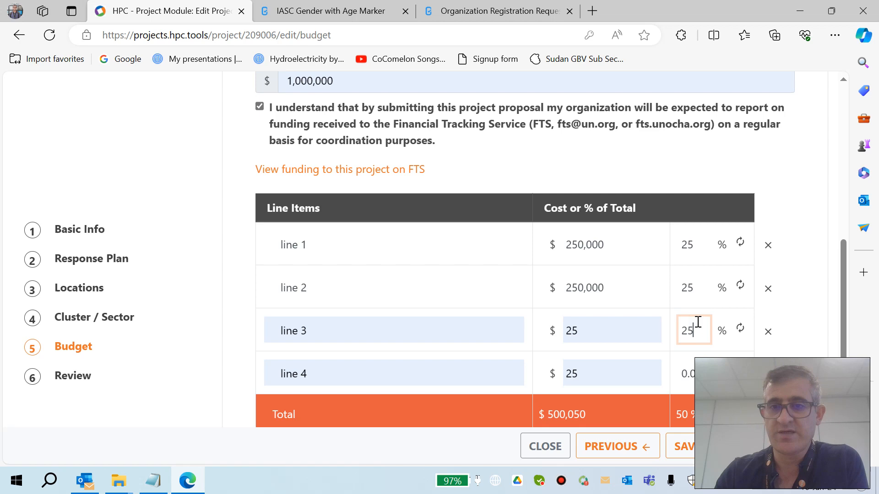
click(680, 379)
text(25)
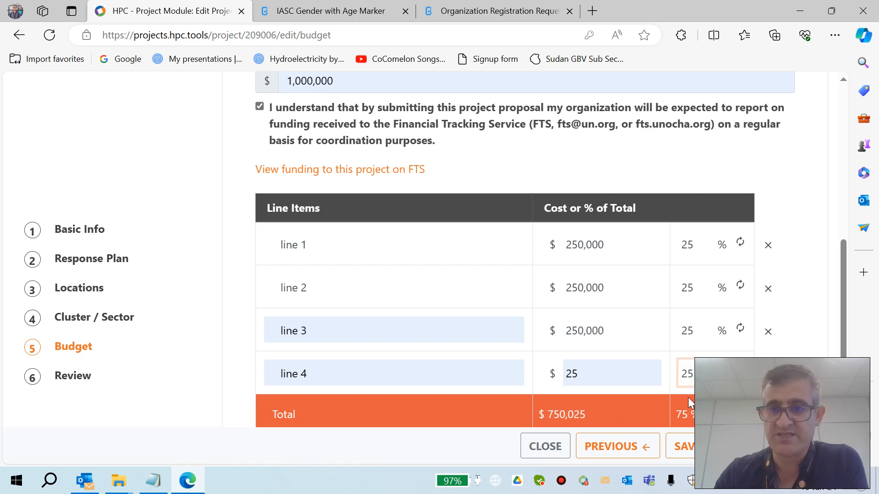
key(Tab)
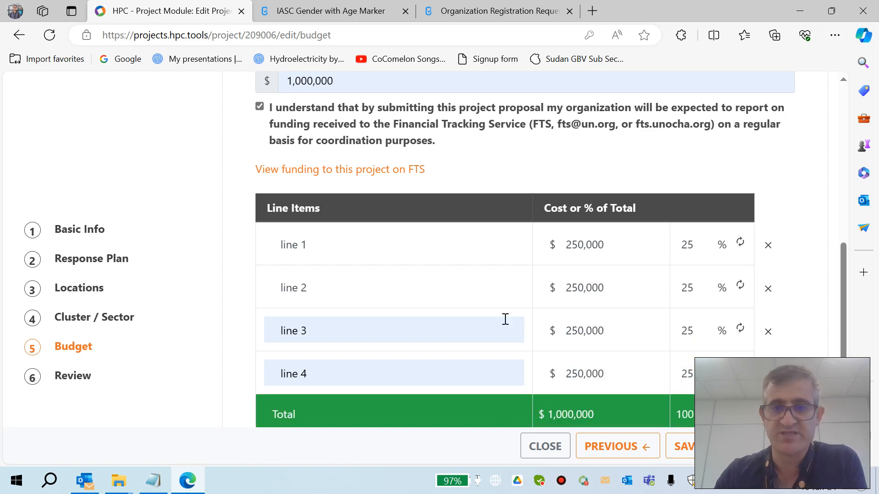
Step: Save the budget and continue to the Review step
scroll(506, 319, up, 4)
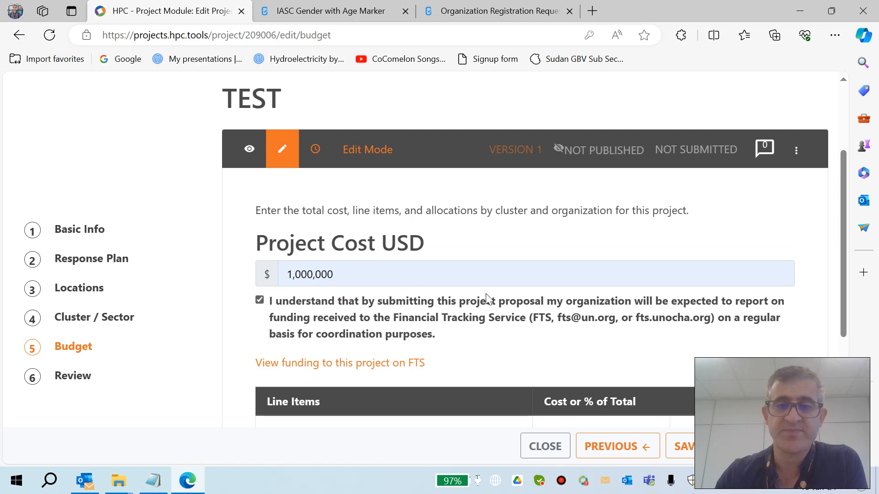
scroll(487, 294, down, 5)
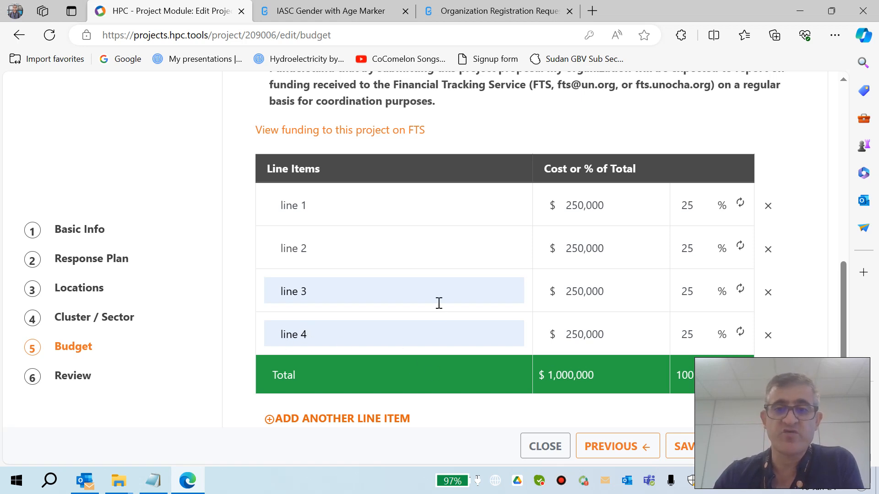
click(760, 447)
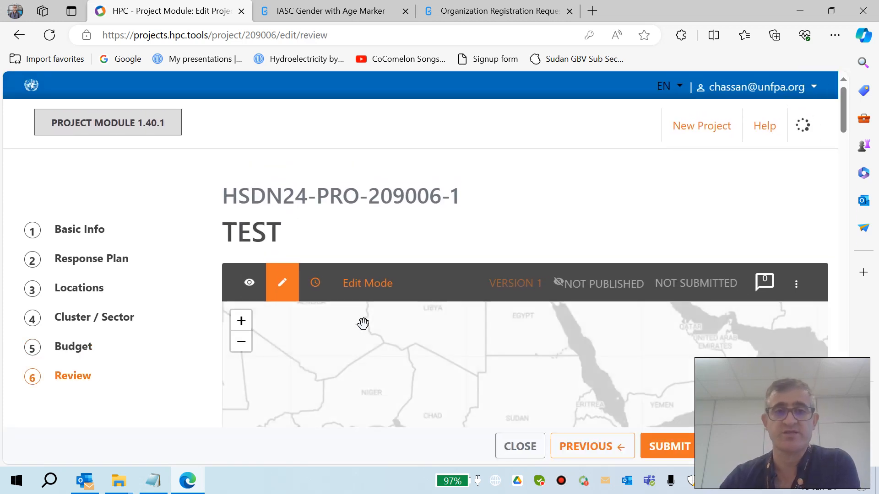
Step: Scroll through the project review summary, checking basic info, response plan, locations and budget line items
scroll(392, 254, down, 5)
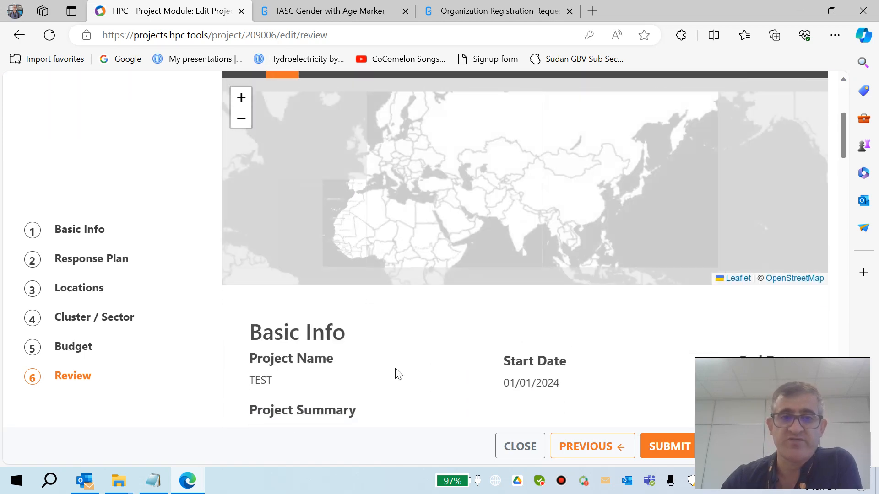
scroll(395, 373, down, 10)
scroll(397, 372, down, 3)
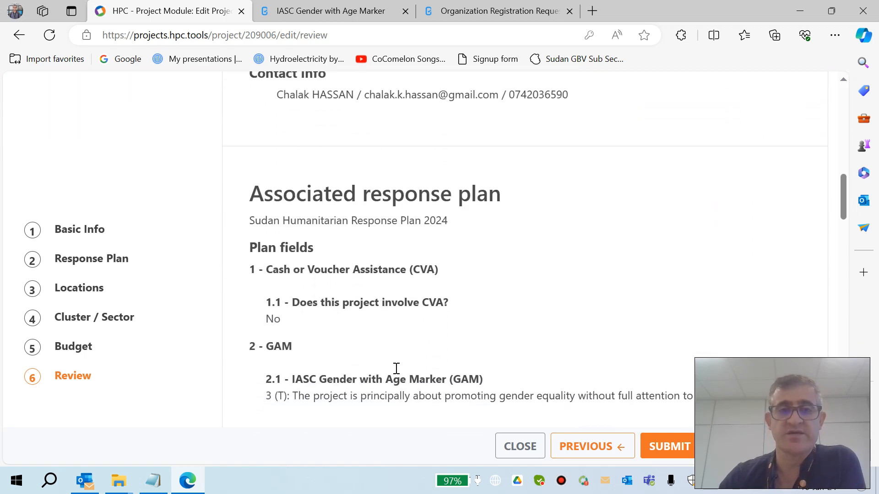
scroll(396, 369, down, 15)
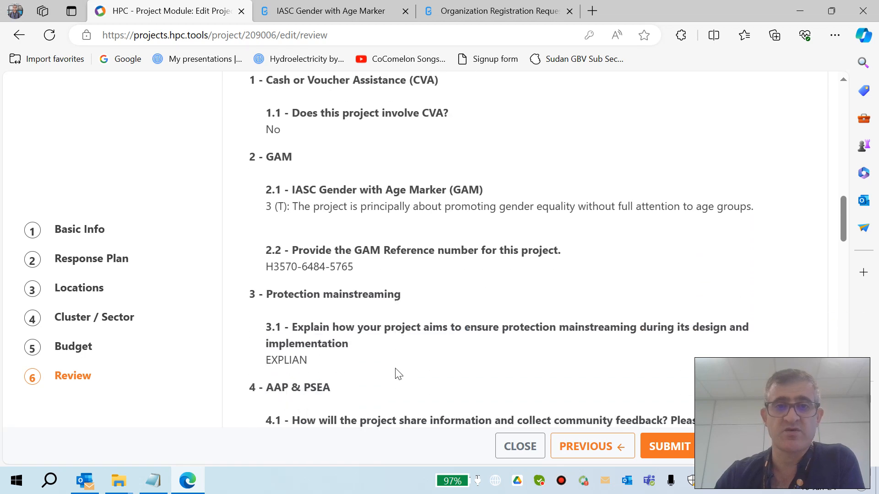
scroll(396, 374, down, 20)
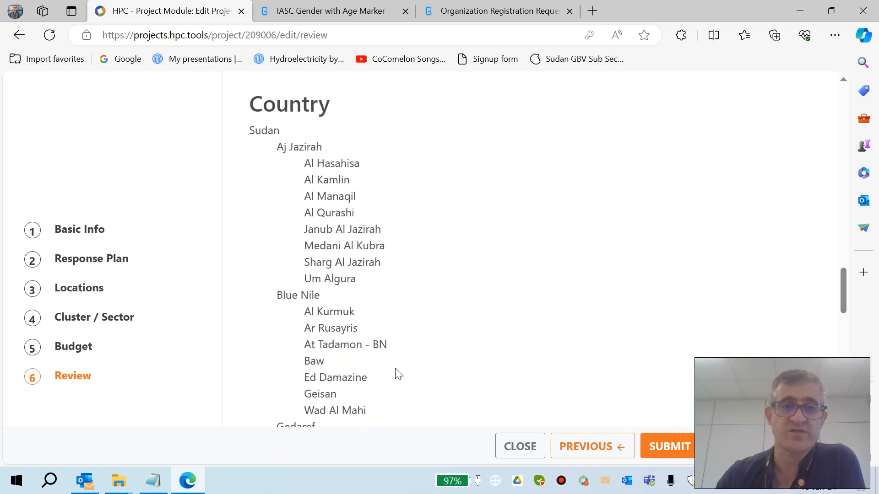
scroll(395, 372, down, 10)
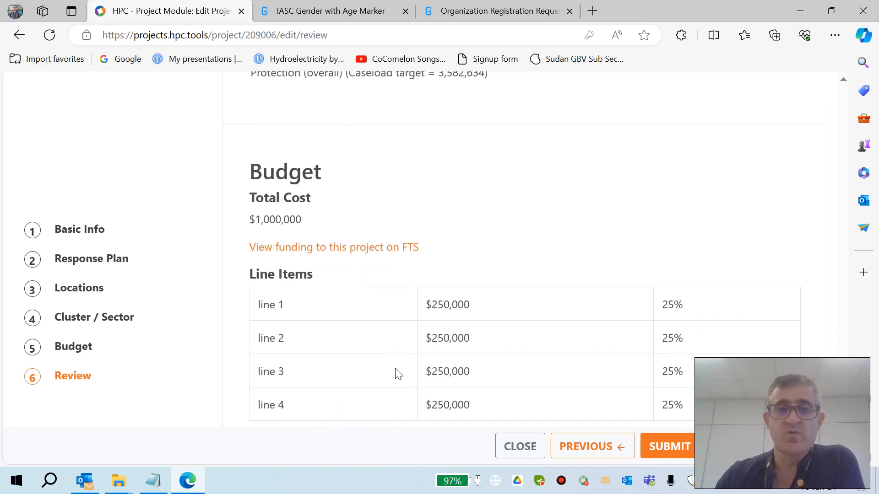